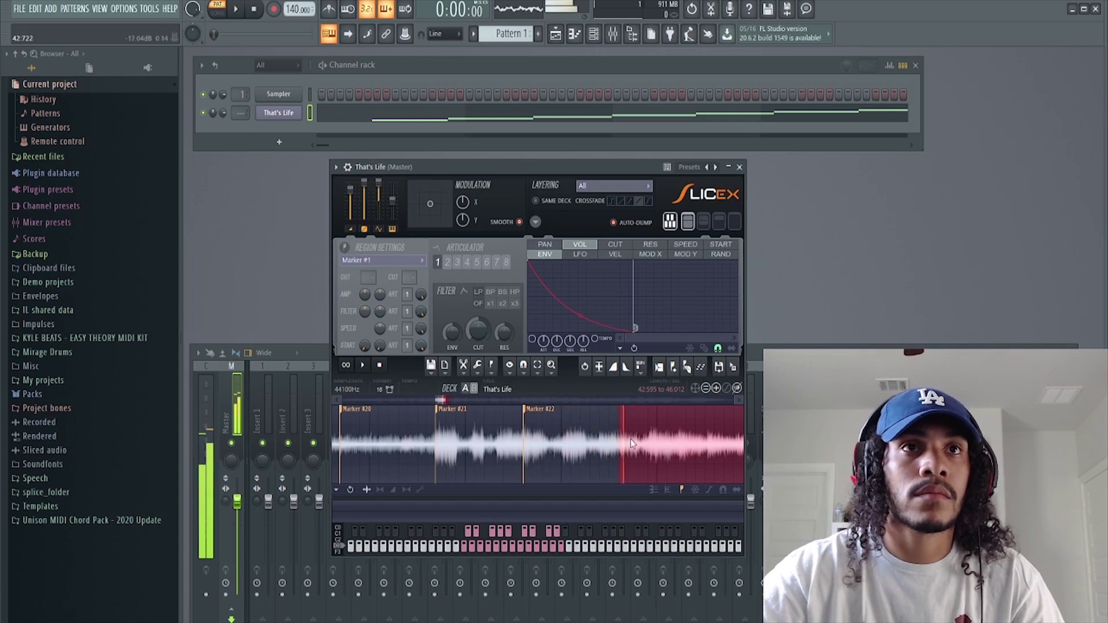
# Audition a slice of the That's Life sample in Slicex and close the plugin window.
pyautogui.scroll(-3, 577, 444)
pyautogui.click(541, 441)
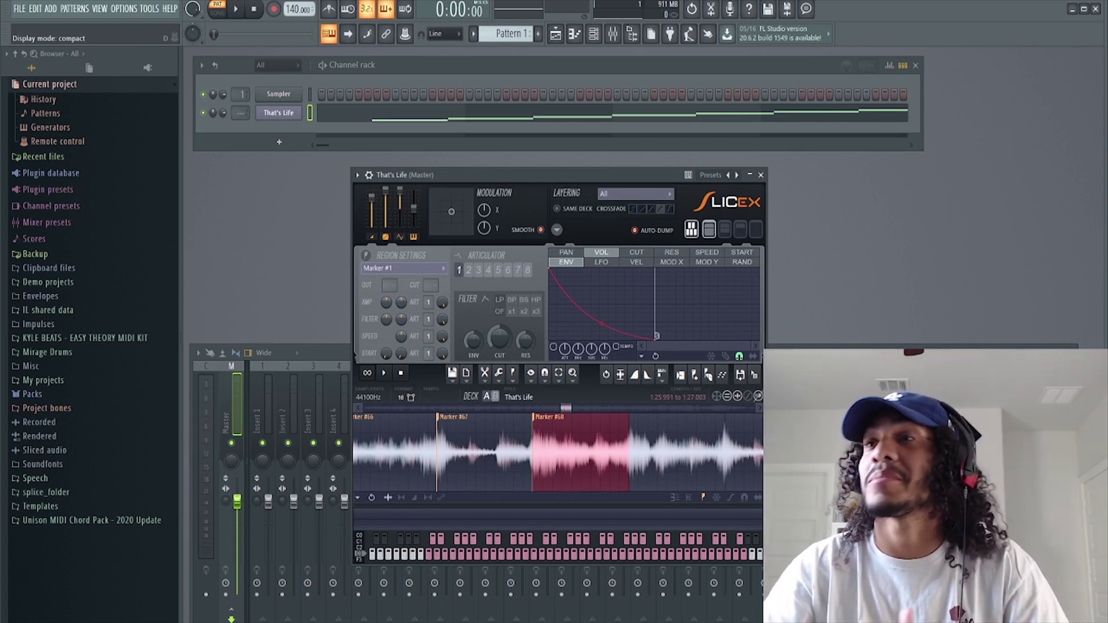
pyautogui.click(761, 175)
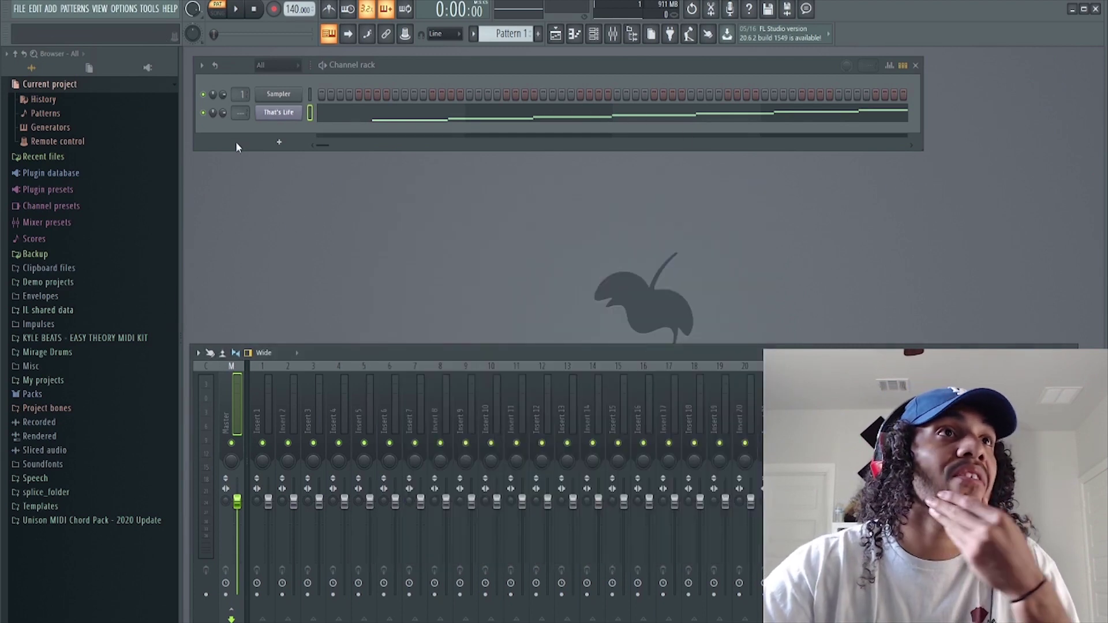
# Browse into the Mirage Drums library, through bm2 and BMPT2_KIT, and expand the BM2_HIHATS folder.
pyautogui.click(57, 353)
pyautogui.scroll(-5, 103, 359)
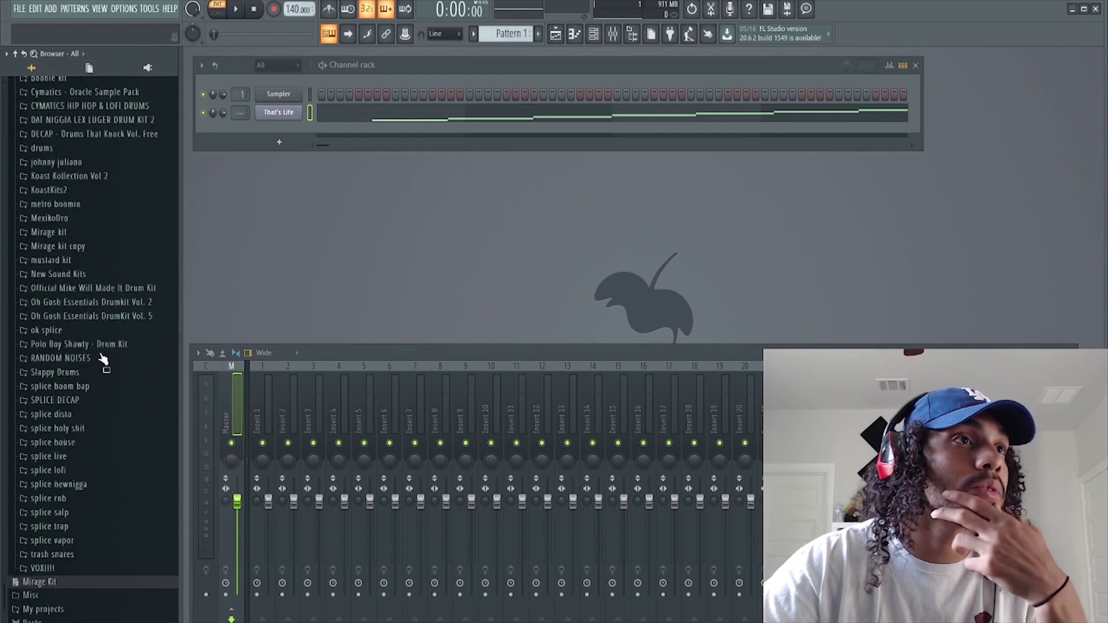
pyautogui.scroll(6, 93, 354)
pyautogui.click(69, 341)
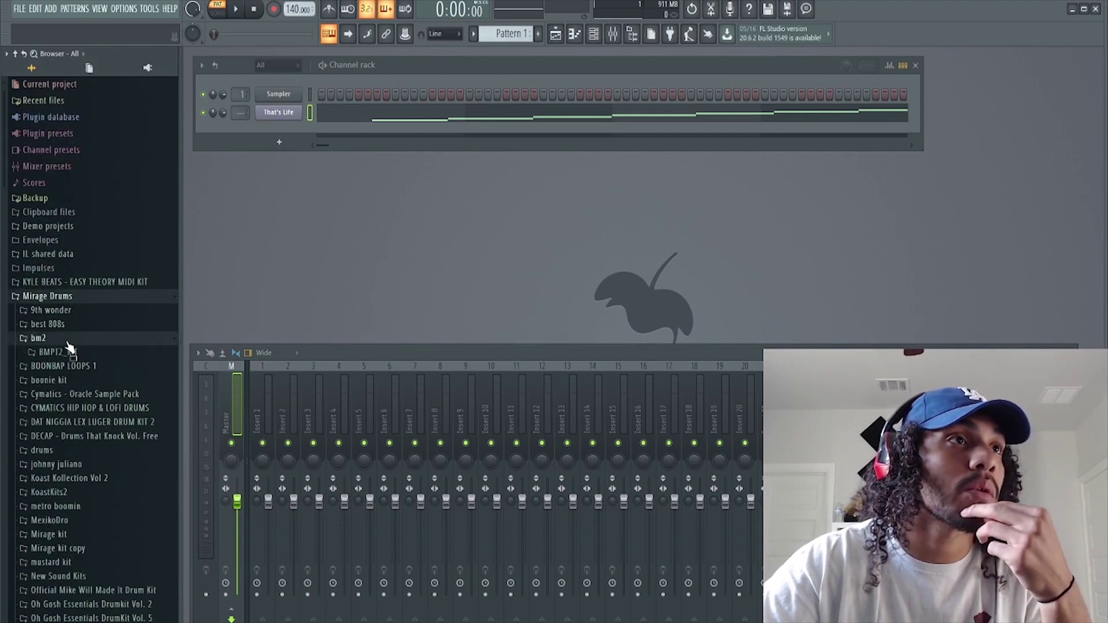
pyautogui.click(58, 352)
pyautogui.click(87, 423)
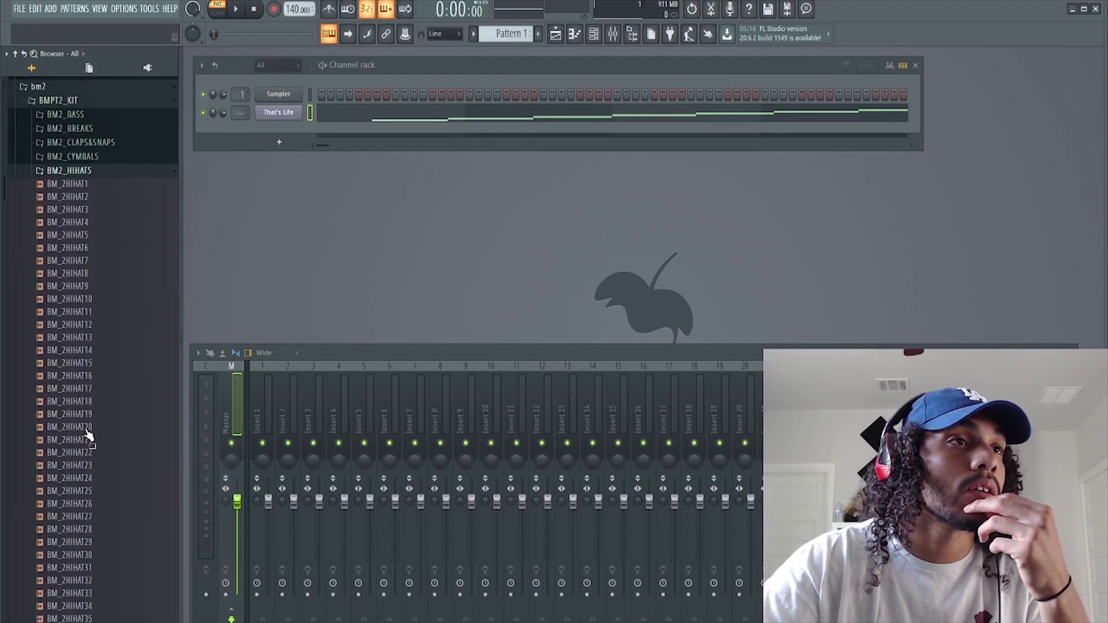
# Audition hi-hat samples 19 and 20 and add BM_2HIHAT20 to the channel rack as a new channel.
pyautogui.click(95, 326)
pyautogui.click(96, 338)
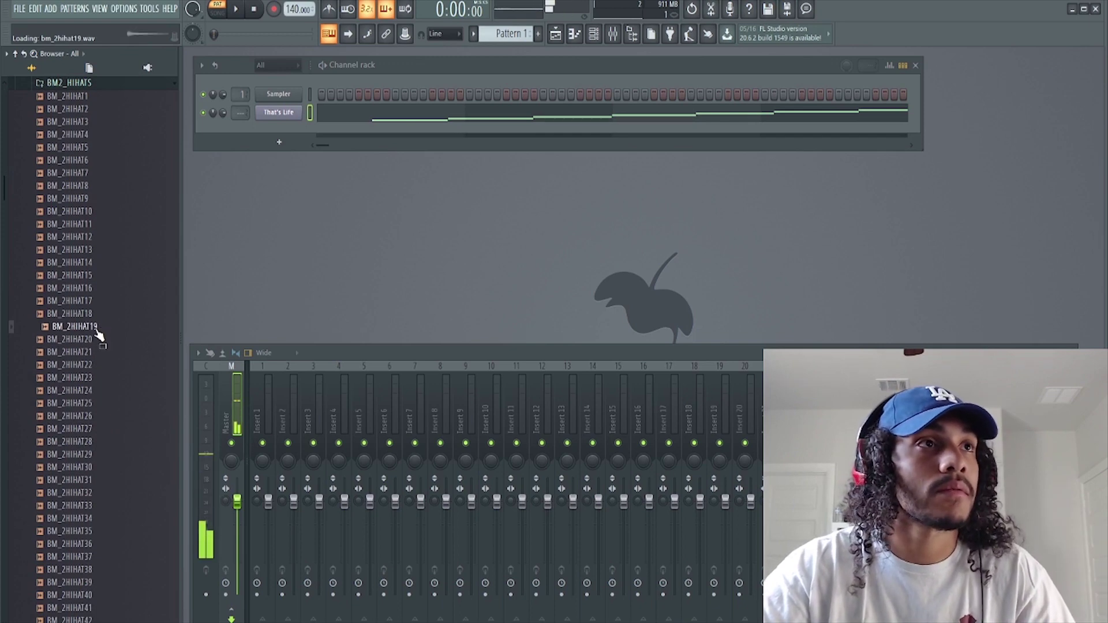
pyautogui.moveTo(97, 334); pyautogui.dragTo(286, 131)
# Audition the lower-numbered hi-hats and add BM_2HIHAT12 to the channel rack as a new channel.
pyautogui.click(89, 173)
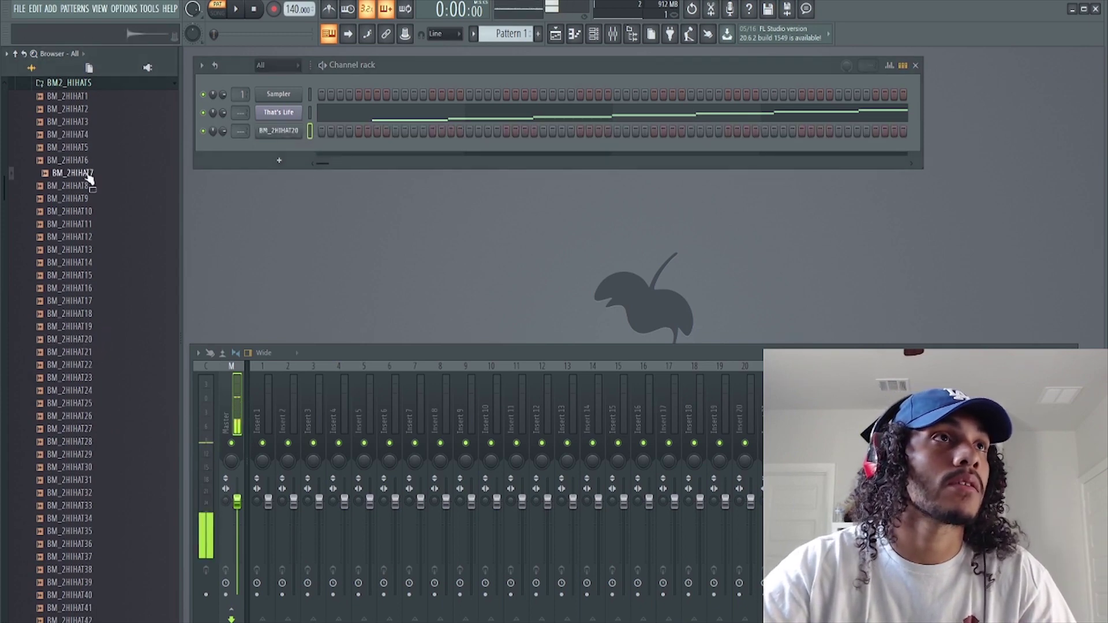
pyautogui.click(86, 185)
pyautogui.click(88, 197)
pyautogui.click(104, 237)
pyautogui.moveTo(109, 249); pyautogui.dragTo(271, 158)
# Audition more hi-hat samples and add BM_2HIHAT22 to the channel rack as a new channel.
pyautogui.click(97, 223)
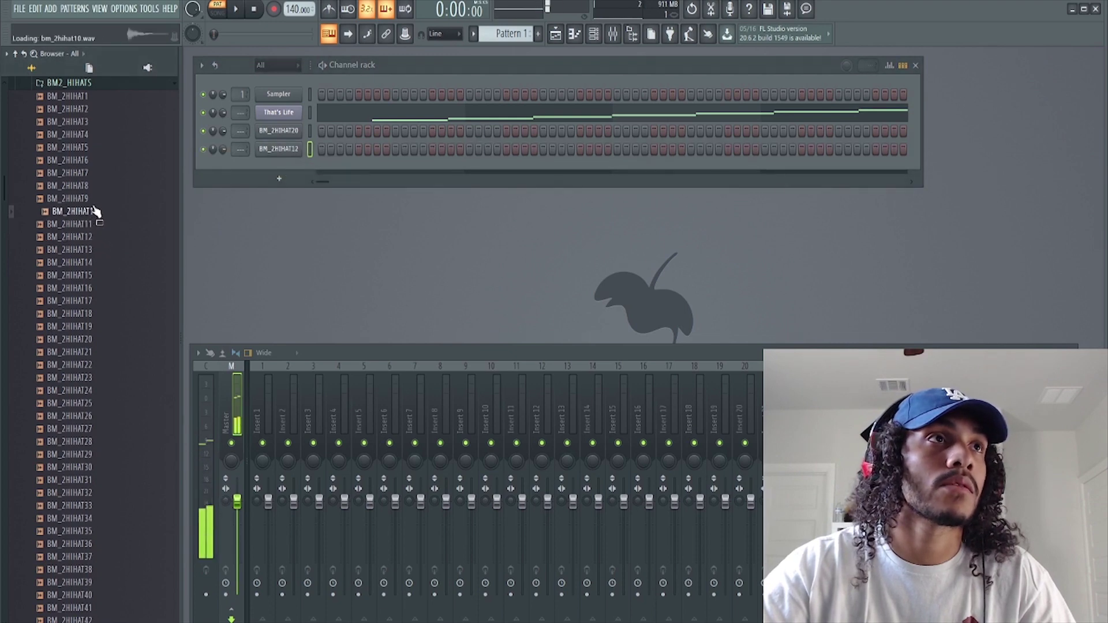
pyautogui.click(103, 326)
pyautogui.press('Down')
pyautogui.press('Down')
pyautogui.press('Down')
pyautogui.press('Down')
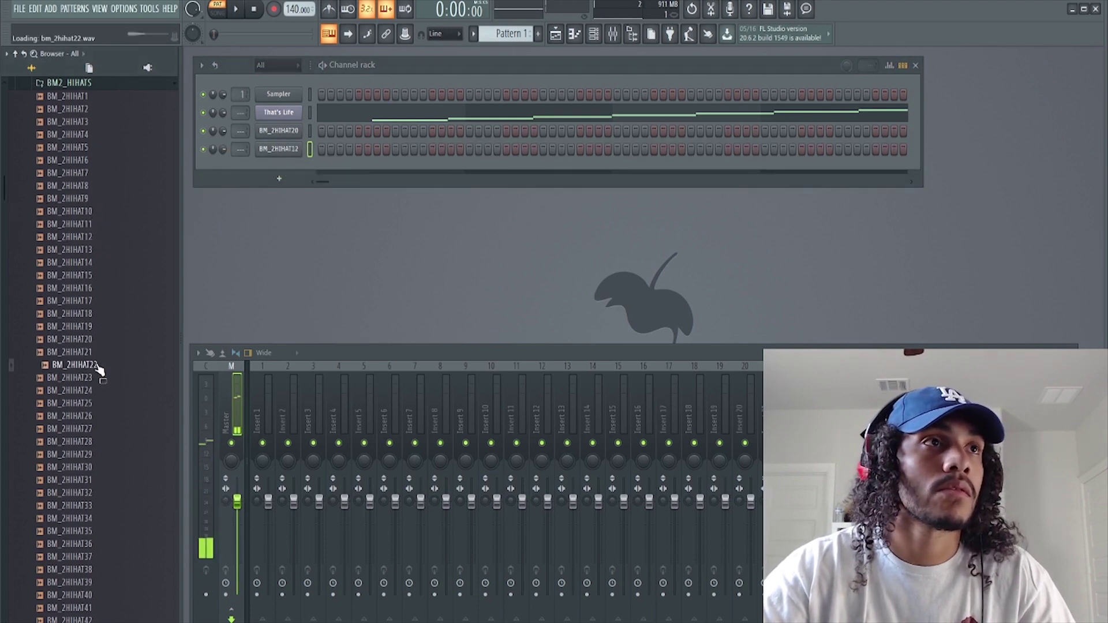
pyautogui.moveTo(95, 364); pyautogui.dragTo(271, 173)
# Add BM_2HIHAT37 to the channel rack as a new channel and collapse the BM2_HIHATS folder.
pyautogui.click(95, 545)
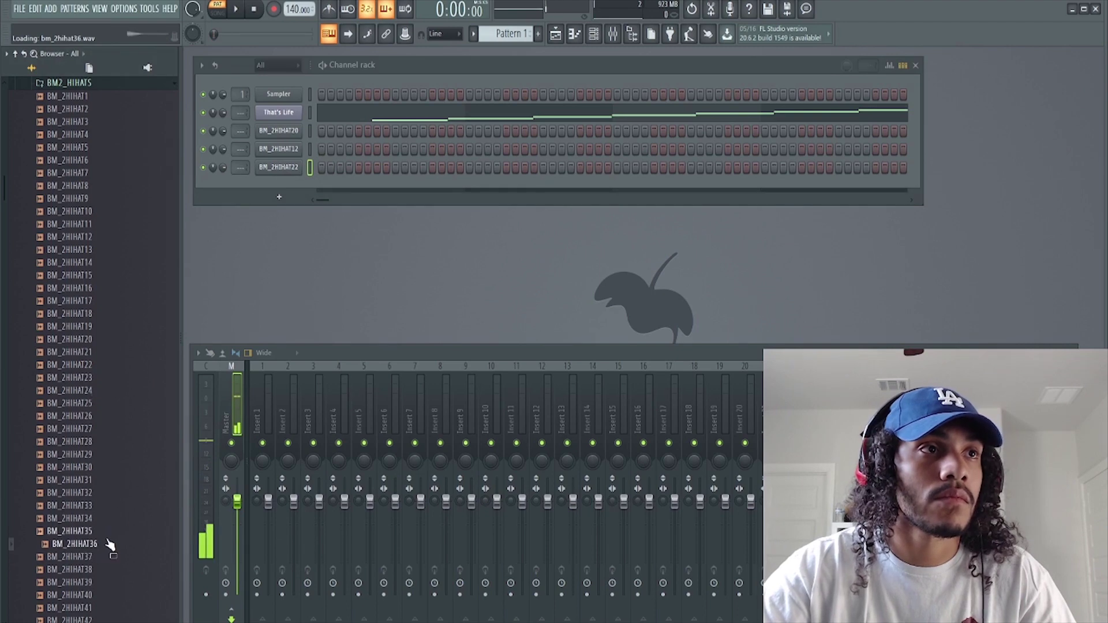
pyautogui.moveTo(95, 557); pyautogui.dragTo(289, 190)
pyautogui.click(86, 82)
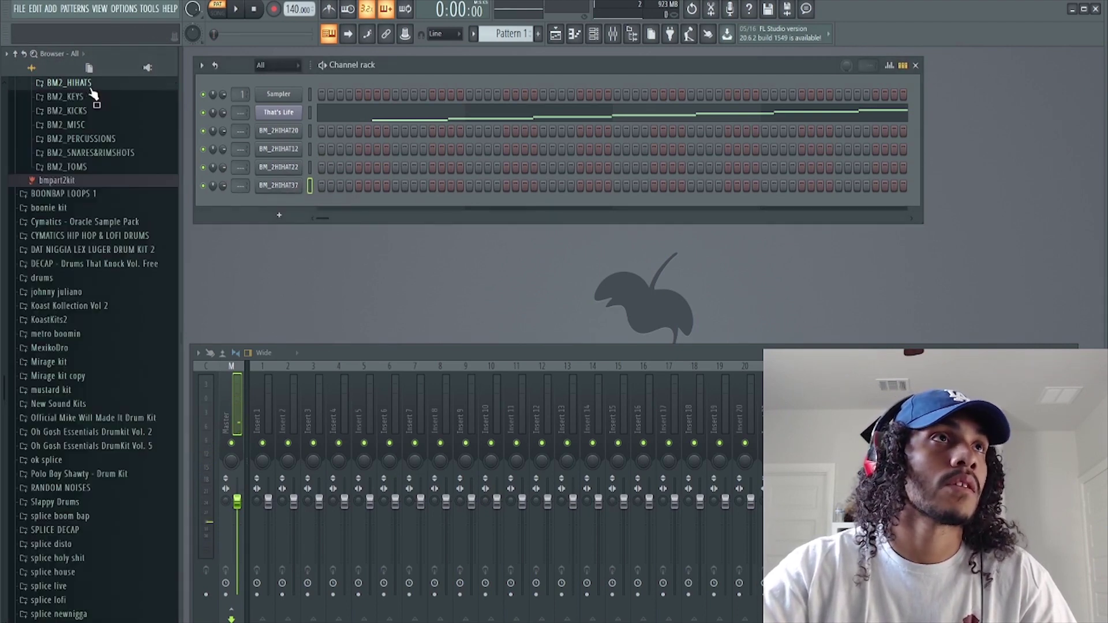
# Expand the BM2_KICKS folder, audition its samples one by one and add BM_2KICK20 as a new channel.
pyautogui.click(67, 111)
pyautogui.click(68, 108)
pyautogui.press('Down')
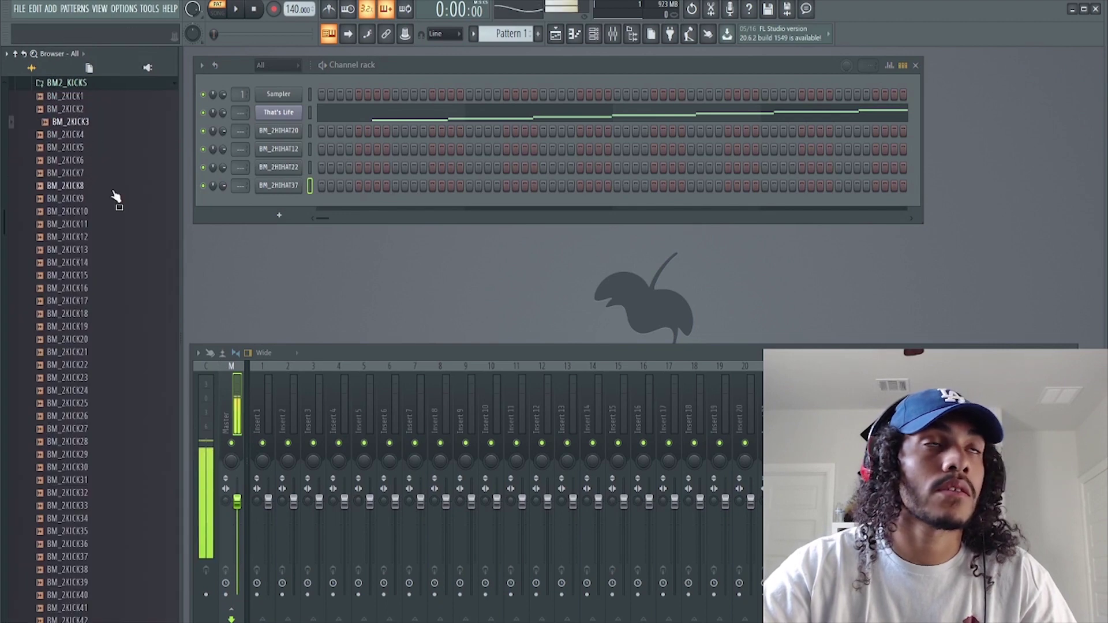
pyautogui.press('Down')
pyautogui.press('Down')
pyautogui.press('Down')
pyautogui.press('Down')
pyautogui.press('Down')
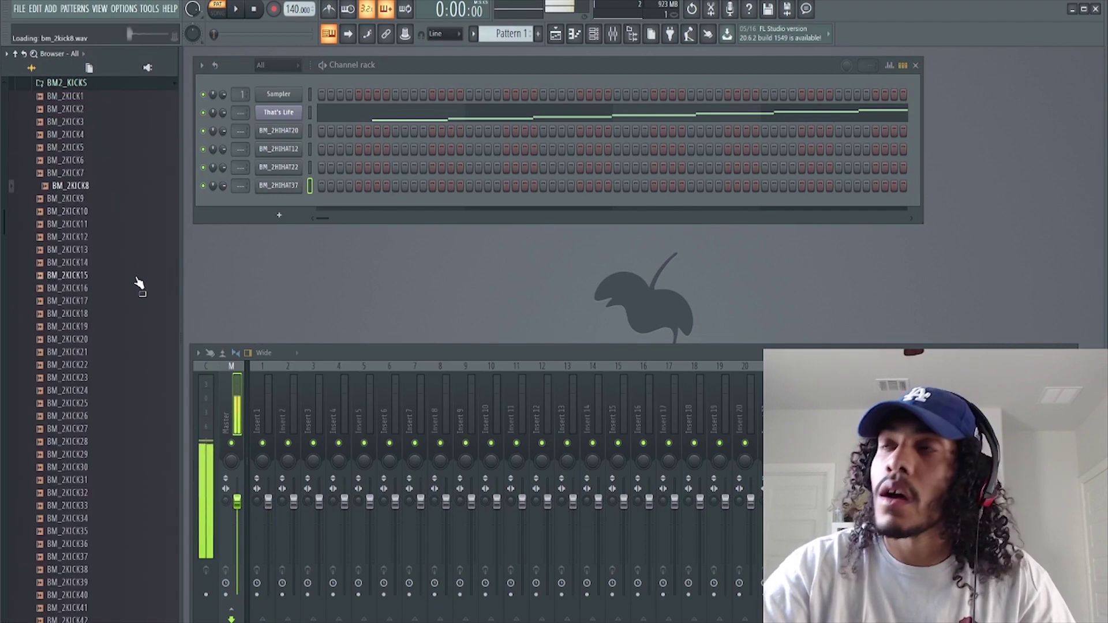
pyautogui.press('Down')
pyautogui.press('Down')
pyautogui.press('Down')
pyautogui.press('Down')
pyautogui.press('Down')
pyautogui.press('Down')
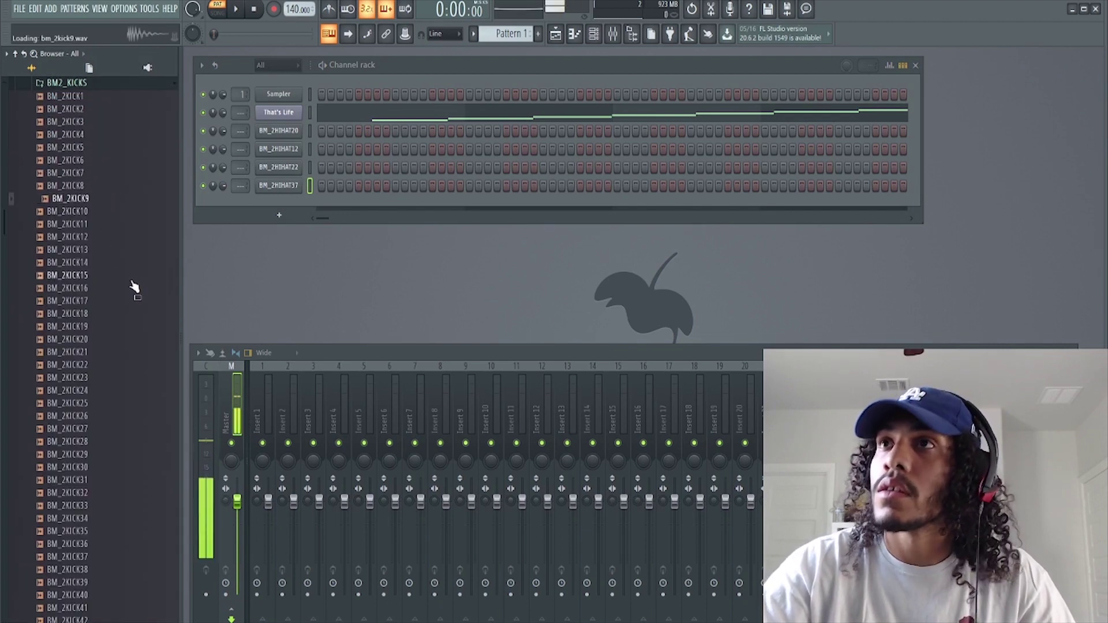
pyautogui.press('Down')
pyautogui.press('Down')
pyautogui.press('Down')
pyautogui.press('Down')
pyautogui.press('Down')
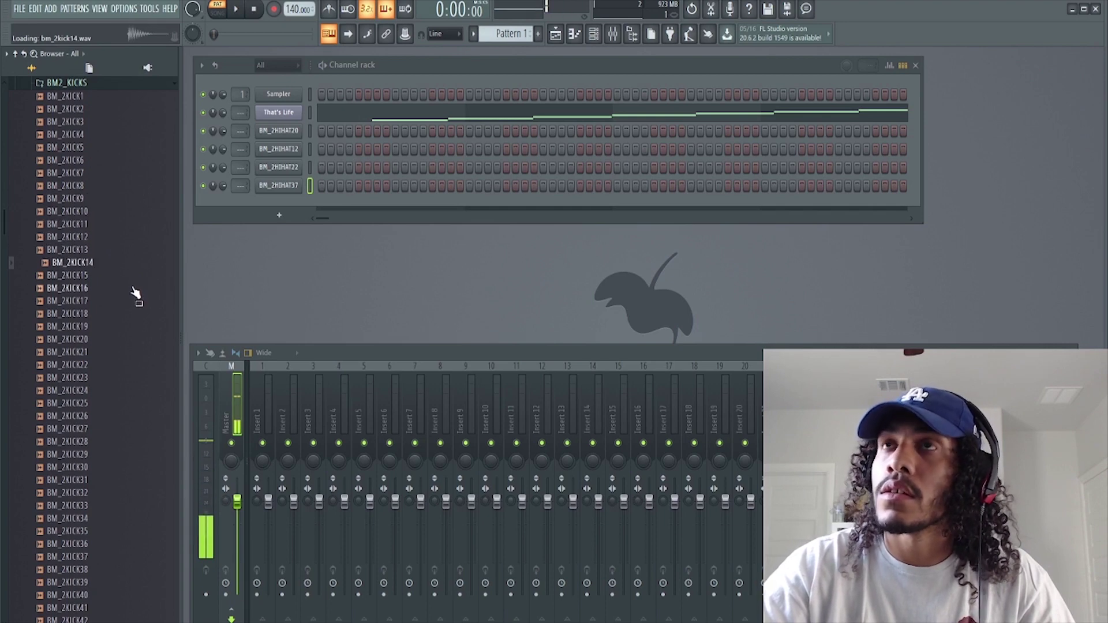
pyautogui.press('Down')
pyautogui.press('Down')
pyautogui.press('Down')
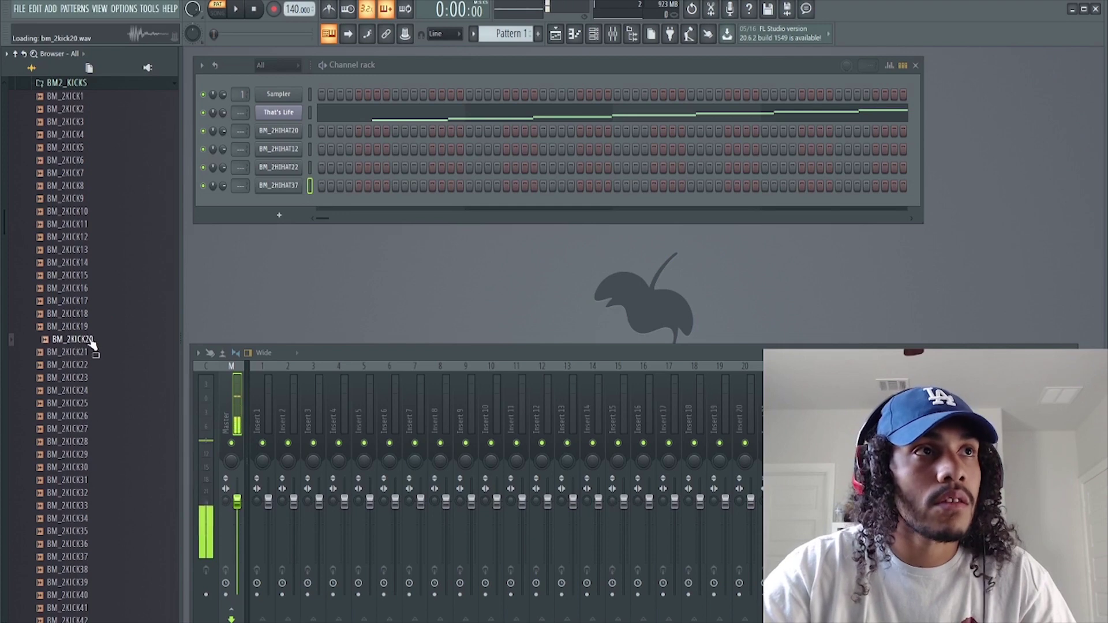
pyautogui.moveTo(89, 339); pyautogui.dragTo(271, 210)
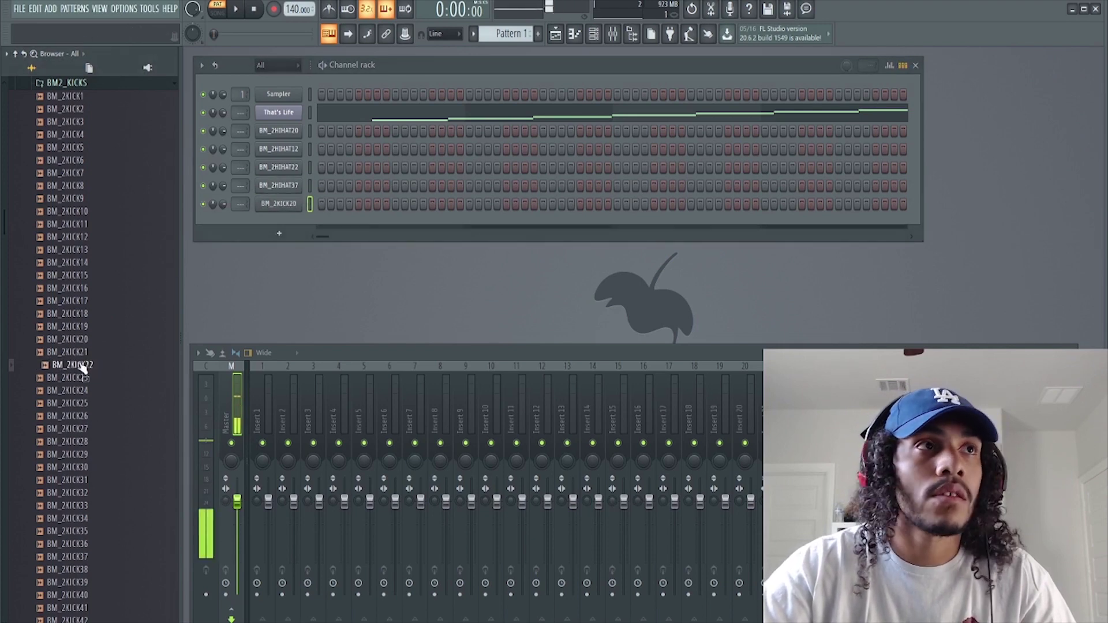
# Audition the remaining kicks and add BM_2KICK46 to the channel rack as a second kick channel.
pyautogui.press('Down')
pyautogui.press('Down')
pyautogui.press('Down')
pyautogui.press('Down')
pyautogui.press('Down')
pyautogui.press('Down')
pyautogui.press('Down')
pyautogui.press('Down')
pyautogui.press('Down')
pyautogui.press('Down')
pyautogui.press('Down')
pyautogui.press('Down')
pyautogui.press('Down')
pyautogui.press('Down')
pyautogui.press('Down')
pyautogui.press('Down')
pyautogui.press('Down')
pyautogui.press('Down')
pyautogui.press('Down')
pyautogui.press('Down')
pyautogui.moveTo(89, 616); pyautogui.dragTo(288, 228)
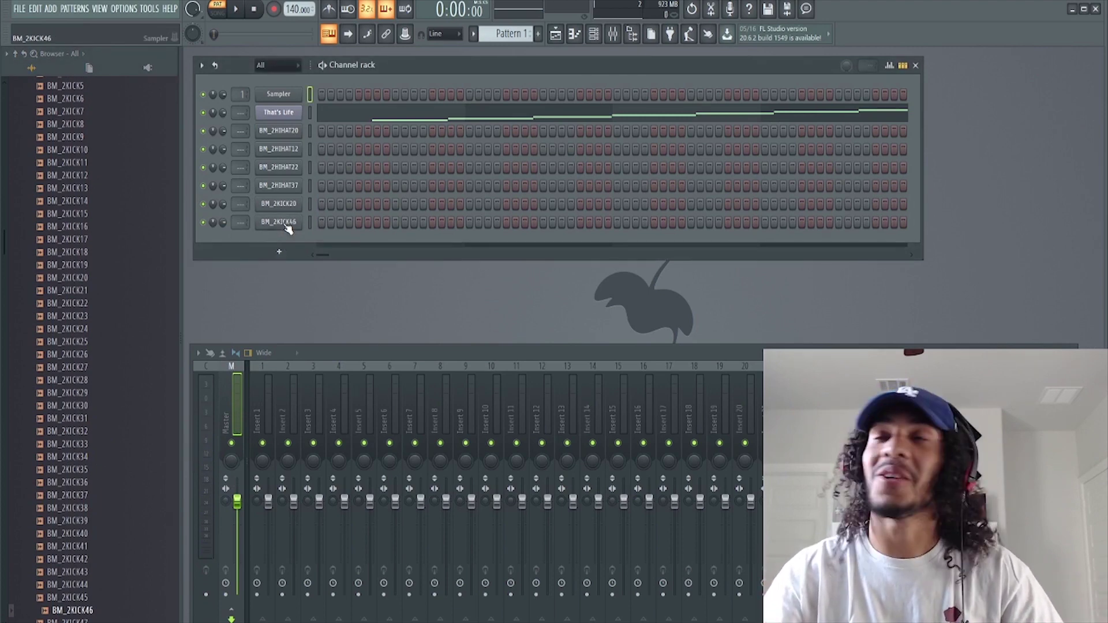
# Switch from the kicks folder to BM2_SNARES&RIMSHOTS and add BM_2SNR6 to the channel rack as a new channel.
pyautogui.scroll(10, 98, 161)
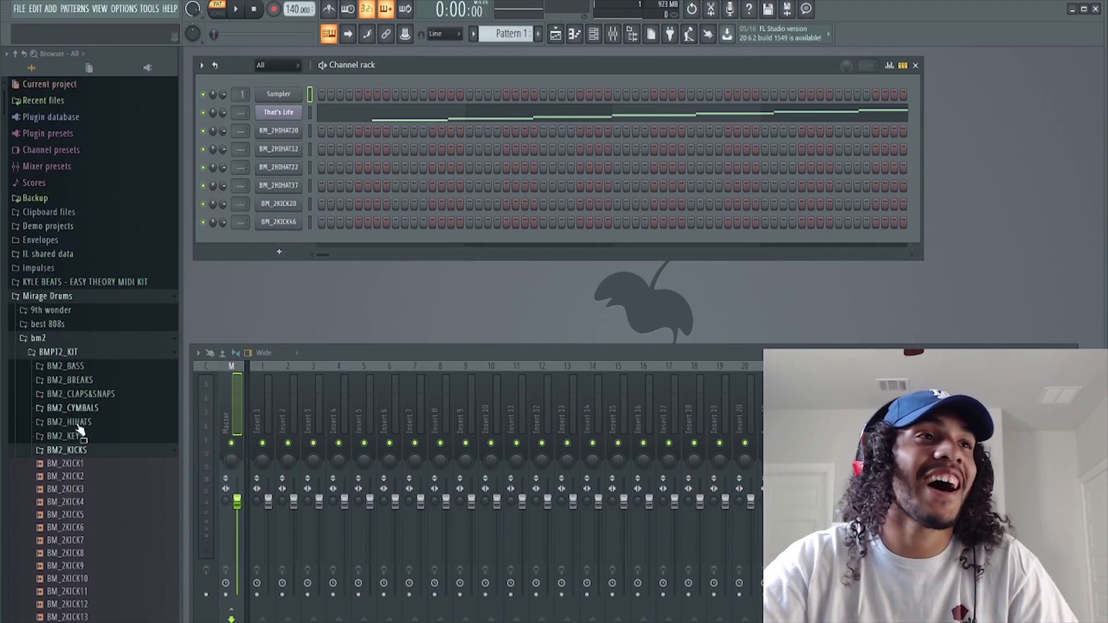
pyautogui.click(81, 453)
pyautogui.click(98, 492)
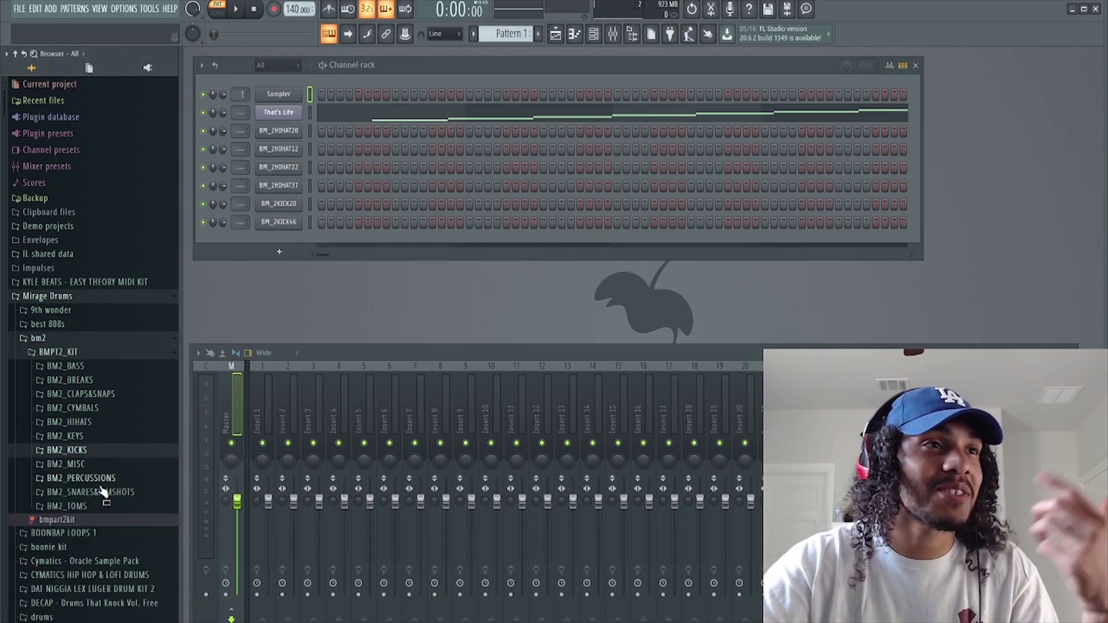
pyautogui.click(69, 108)
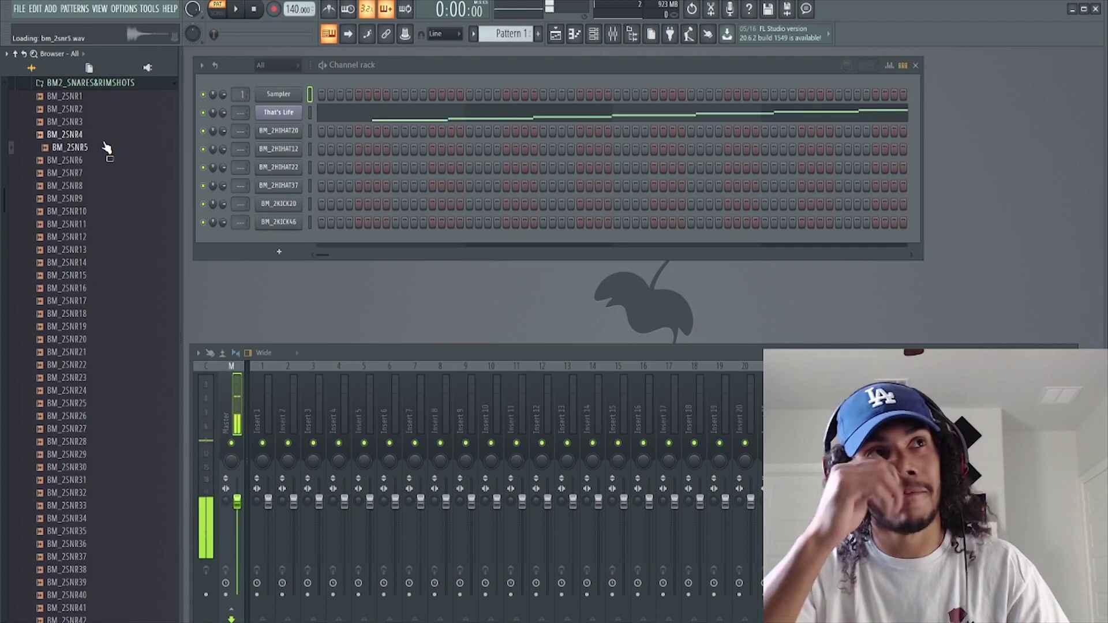
pyautogui.click(106, 156)
pyautogui.moveTo(94, 164); pyautogui.dragTo(282, 243)
# Audition the snare samples one by one, add BM_2SNR49 as a new channel and collapse the BM2_SNARES&RIMSHOTS folder.
pyautogui.click(104, 185)
pyautogui.press('Down')
pyautogui.press('Down')
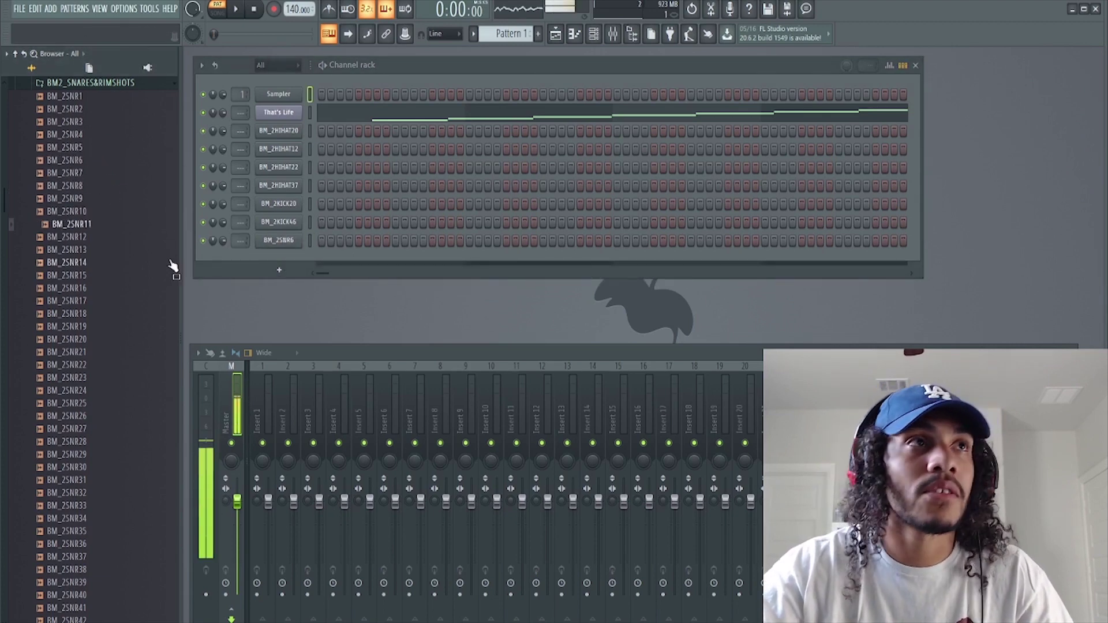
pyautogui.press('Down')
pyautogui.press('Down')
pyautogui.press('Down')
pyautogui.press('Down')
pyautogui.press('Down')
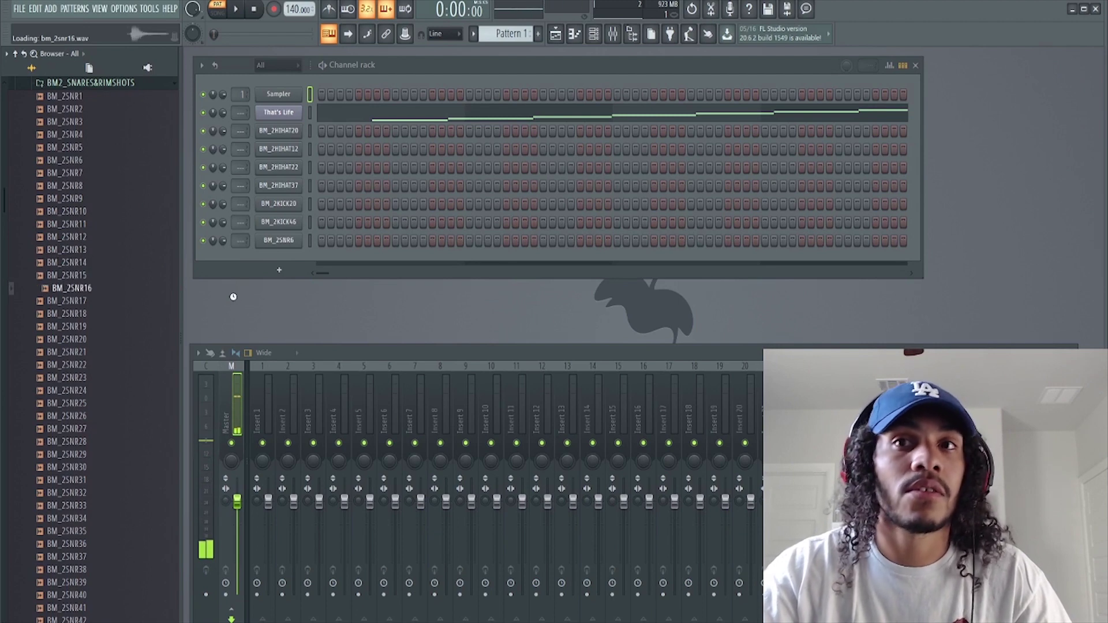
pyautogui.press('Down')
pyautogui.press('Down')
pyautogui.press('Down')
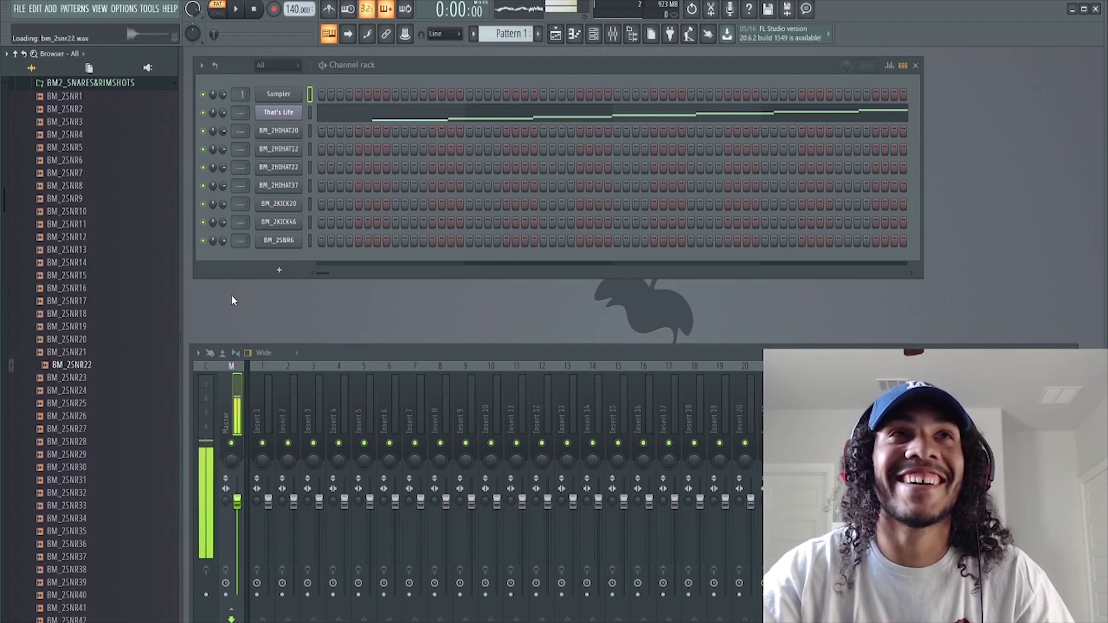
pyautogui.click(105, 366)
pyautogui.moveTo(105, 367)
pyautogui.mouseDown()
pyautogui.moveTo(258, 248)
pyautogui.moveTo(104, 366)
pyautogui.mouseUp()
pyautogui.press('Down')
pyautogui.press('Down')
pyautogui.press('Down')
pyautogui.press('Down')
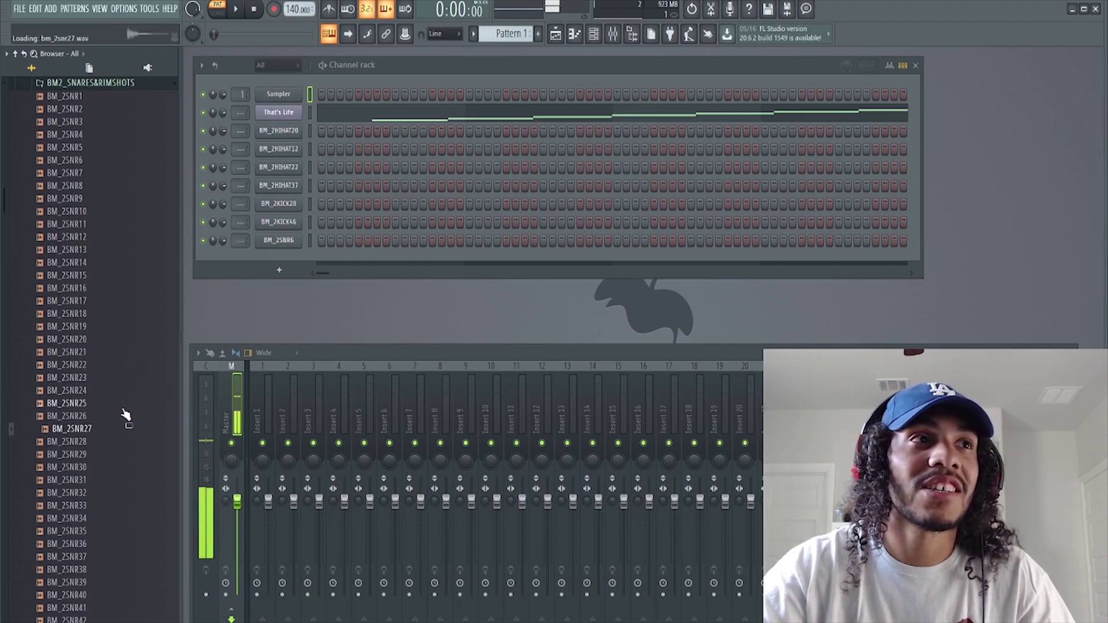
pyautogui.press('Down')
pyautogui.press('Down')
pyautogui.press('Down')
pyautogui.press('Down')
pyautogui.press('Down')
pyautogui.press('Down')
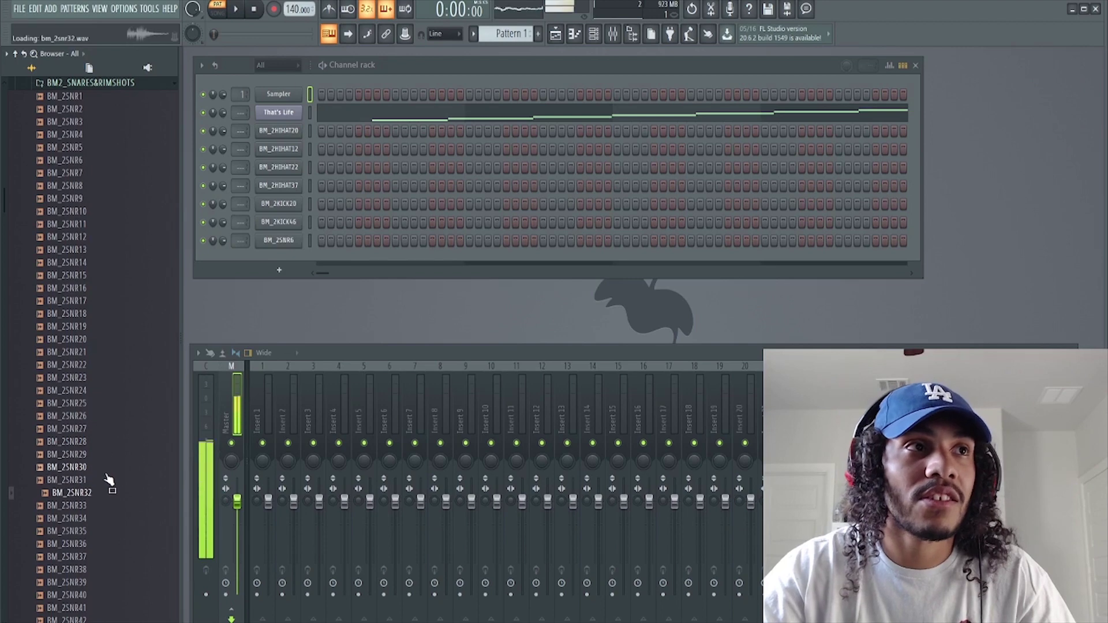
pyautogui.press('Down')
pyautogui.press('Down')
pyautogui.press('Down')
pyautogui.press('Down')
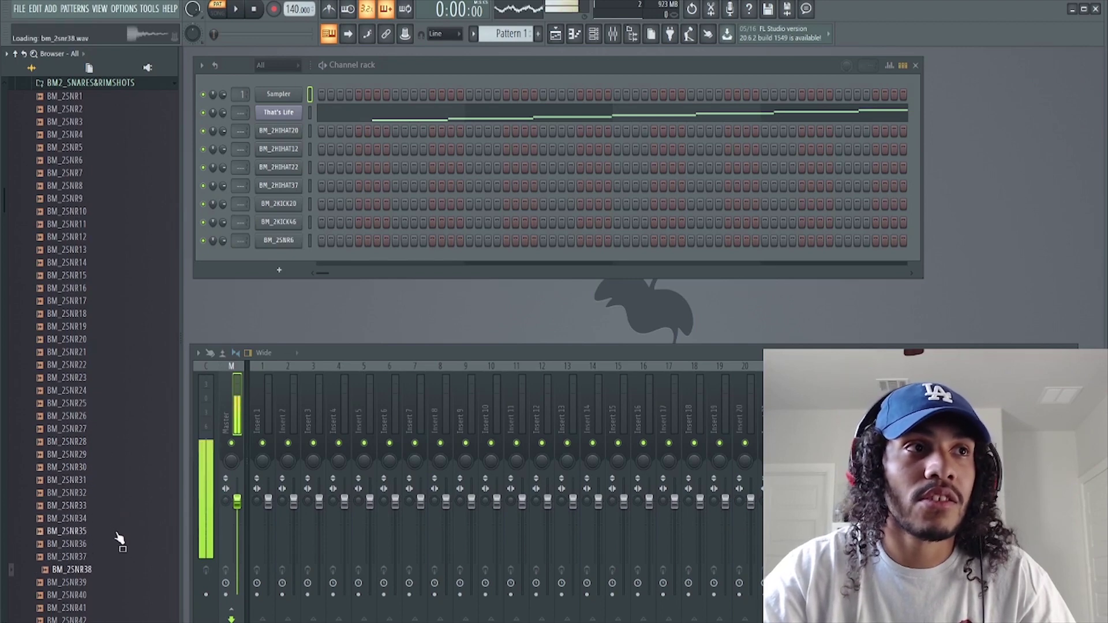
pyautogui.press('Down')
pyautogui.press('Down')
pyautogui.press('Down')
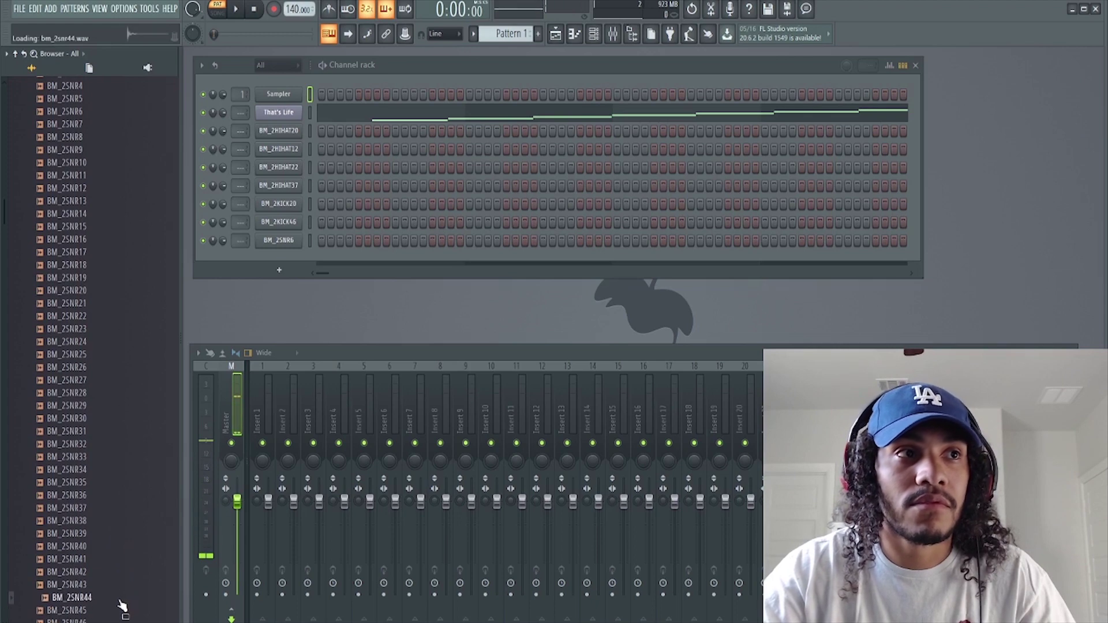
pyautogui.press('Down')
pyautogui.press('Down')
pyautogui.press('Down')
pyautogui.press('Down')
pyautogui.press('Down')
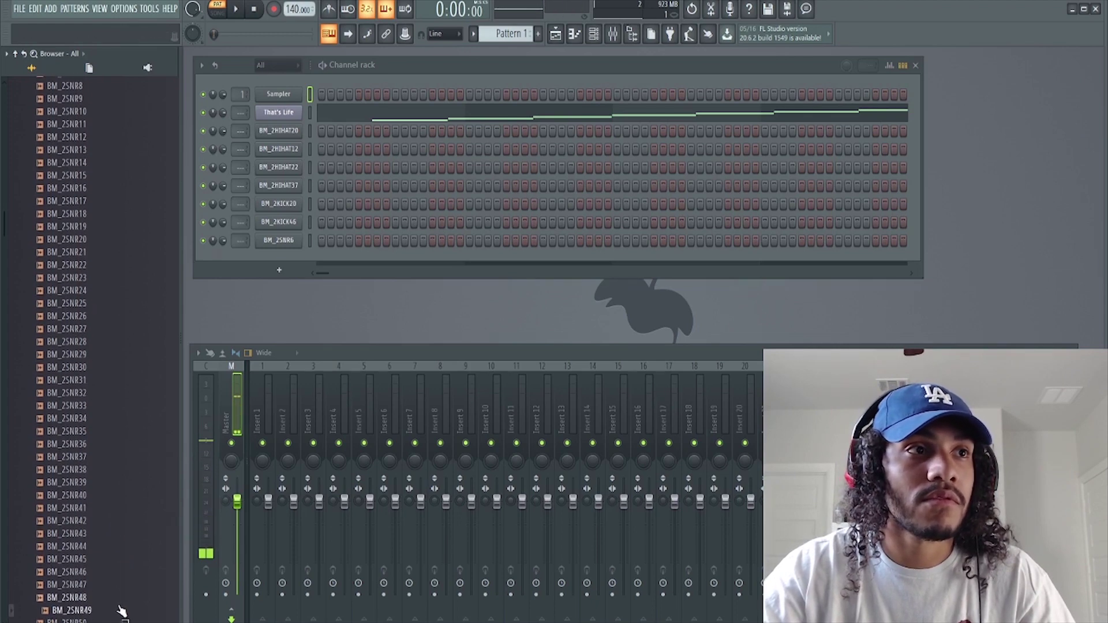
pyautogui.moveTo(118, 611); pyautogui.dragTo(297, 254)
pyautogui.scroll(15, 79, 177)
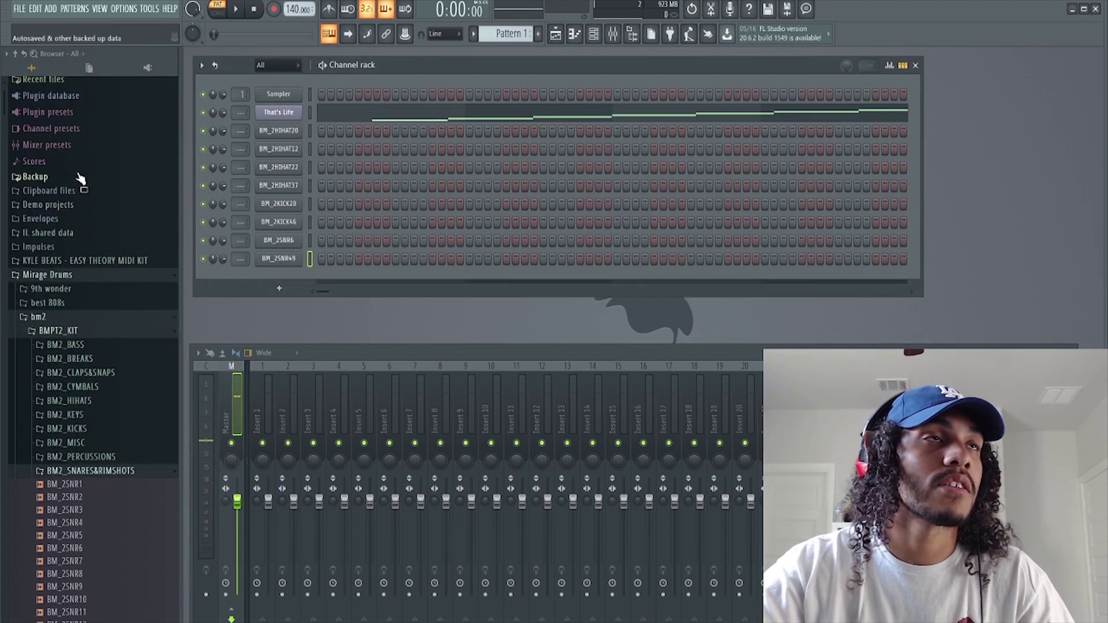
pyautogui.click(95, 493)
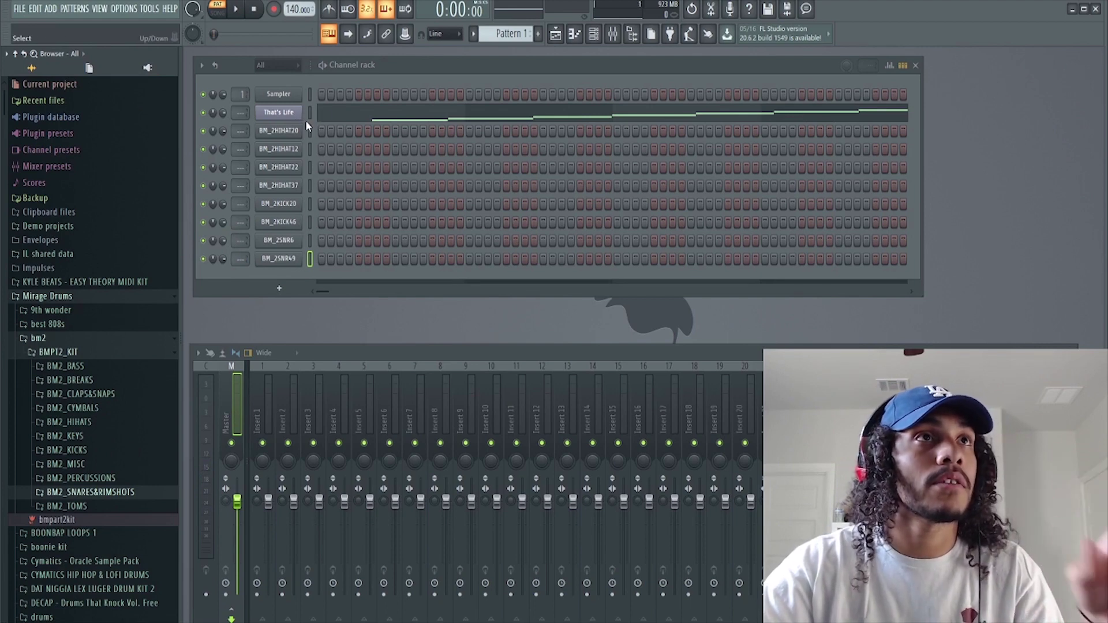
# Select the BM_2HIHAT37 channel for playing and undo the last change.
pyautogui.click(310, 184)
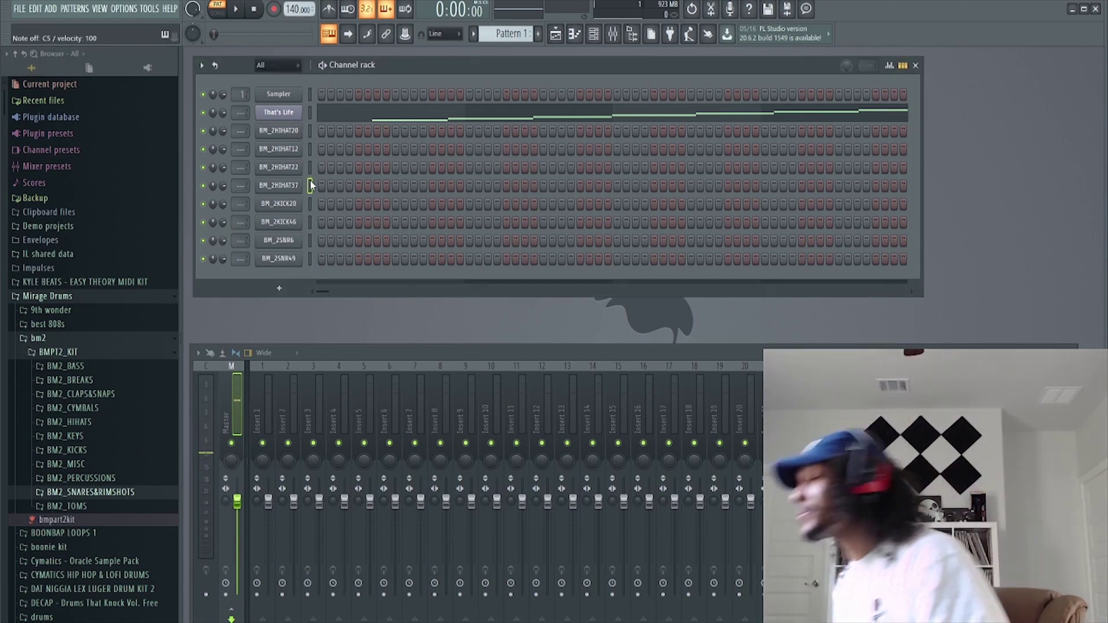
pyautogui.hotkey('ctrl', 'z')
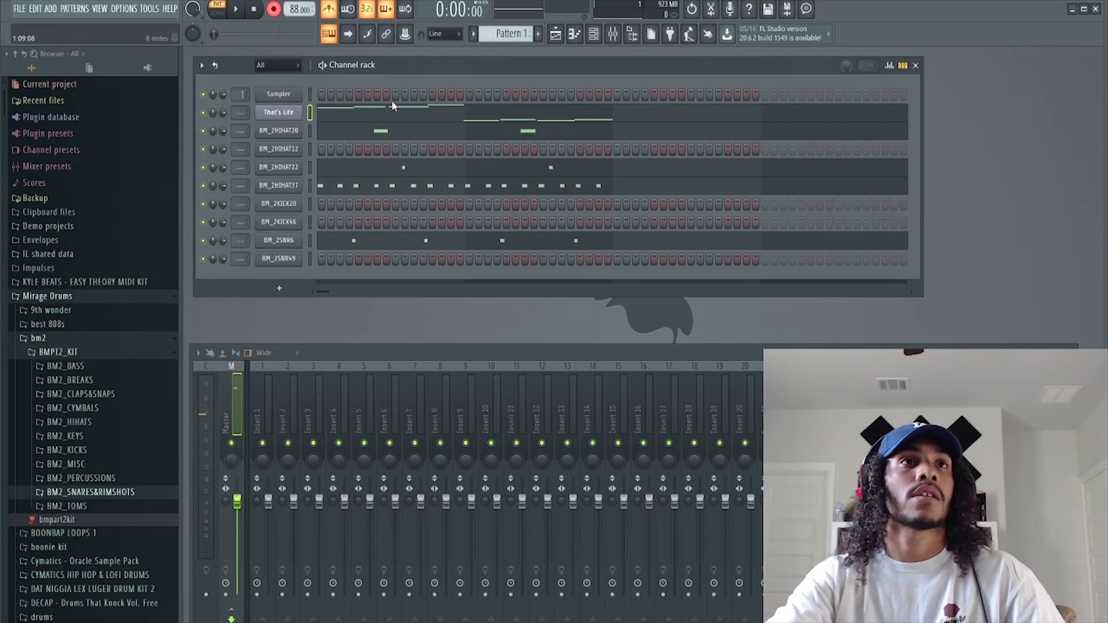
# Open the That's Life notes in the piano roll and adjust the two Marker #44 notes in bar 1 so they meet without a gap.
pyautogui.click(391, 99)
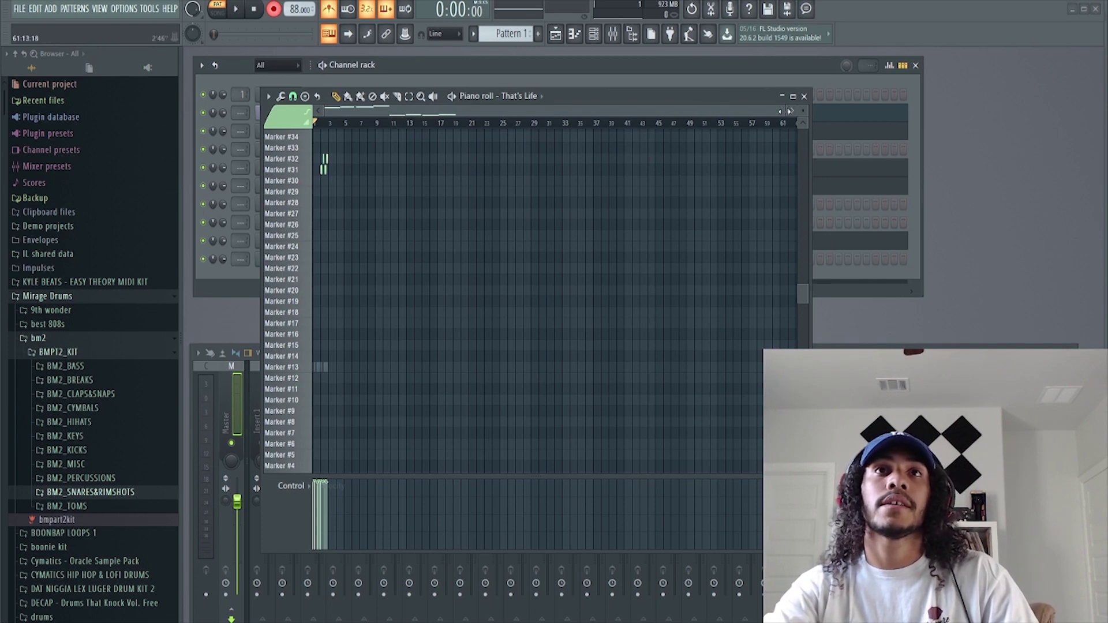
pyautogui.scroll(8, 478, 209)
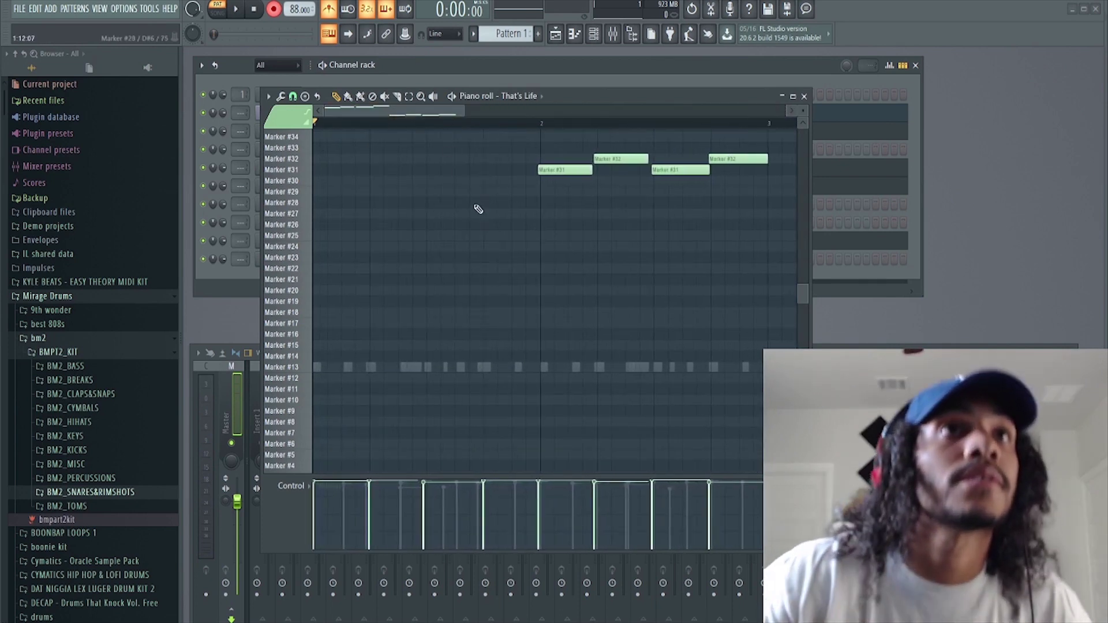
pyautogui.scroll(8, 415, 266)
pyautogui.press('space')
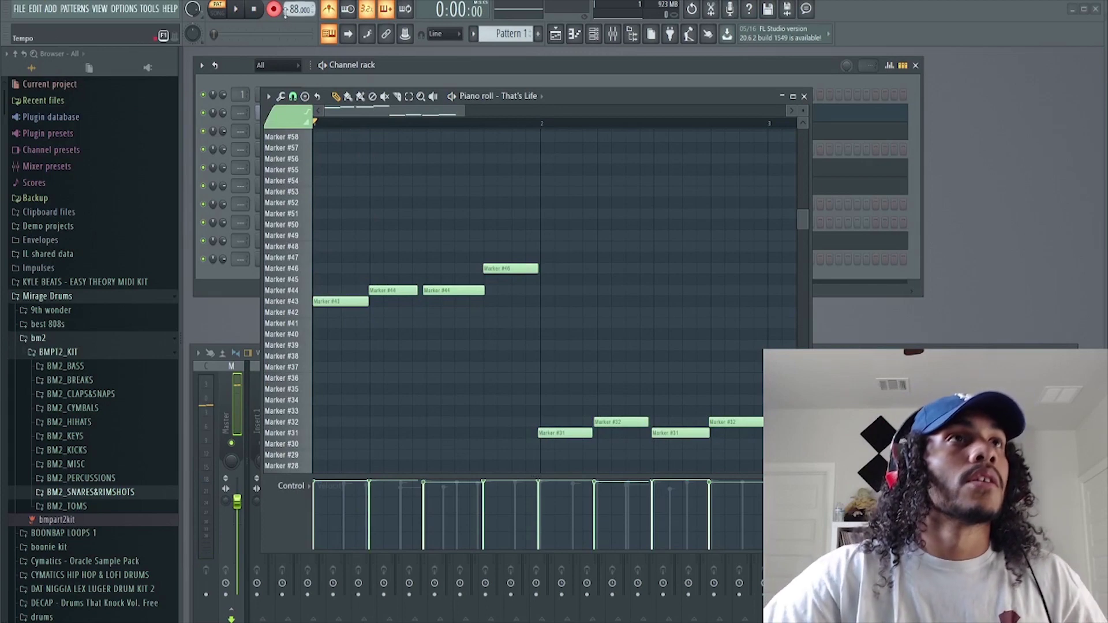
pyautogui.click(234, 10)
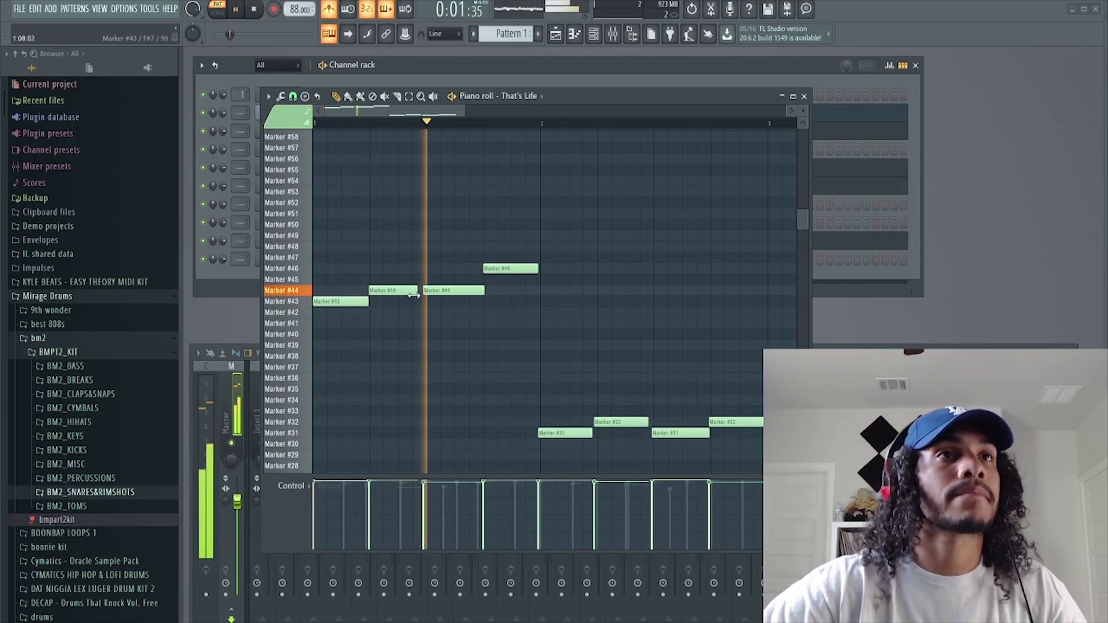
pyautogui.press('space')
pyautogui.press('space')
pyautogui.press('space')
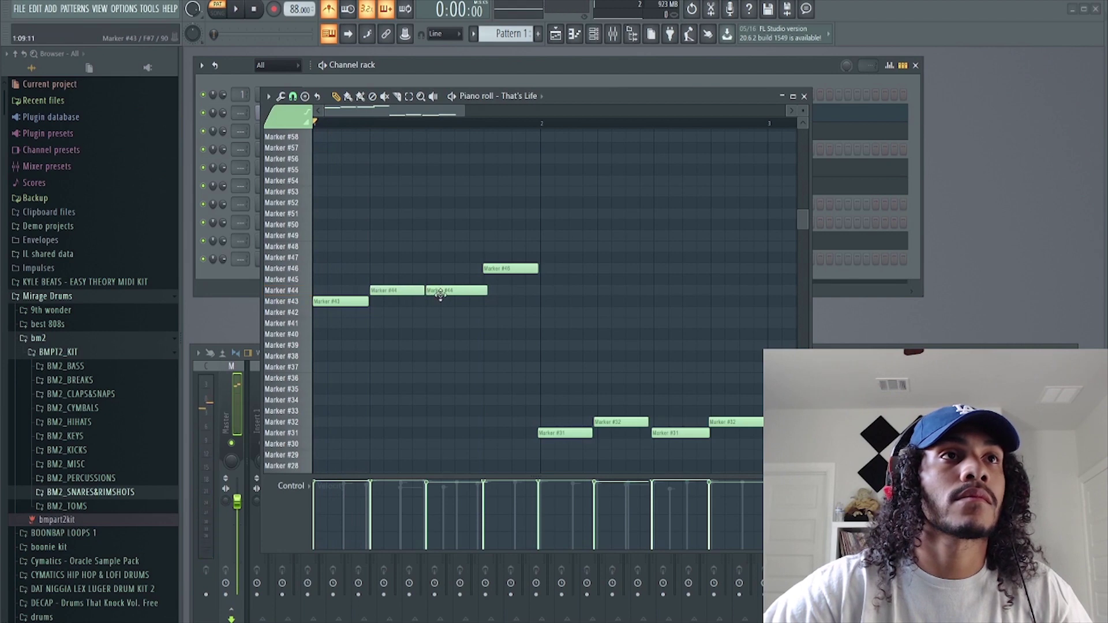
# Play the pattern, move the last two notes of bar 2 down to Marker #29 and Marker #30, and close the piano roll.
pyautogui.press('space')
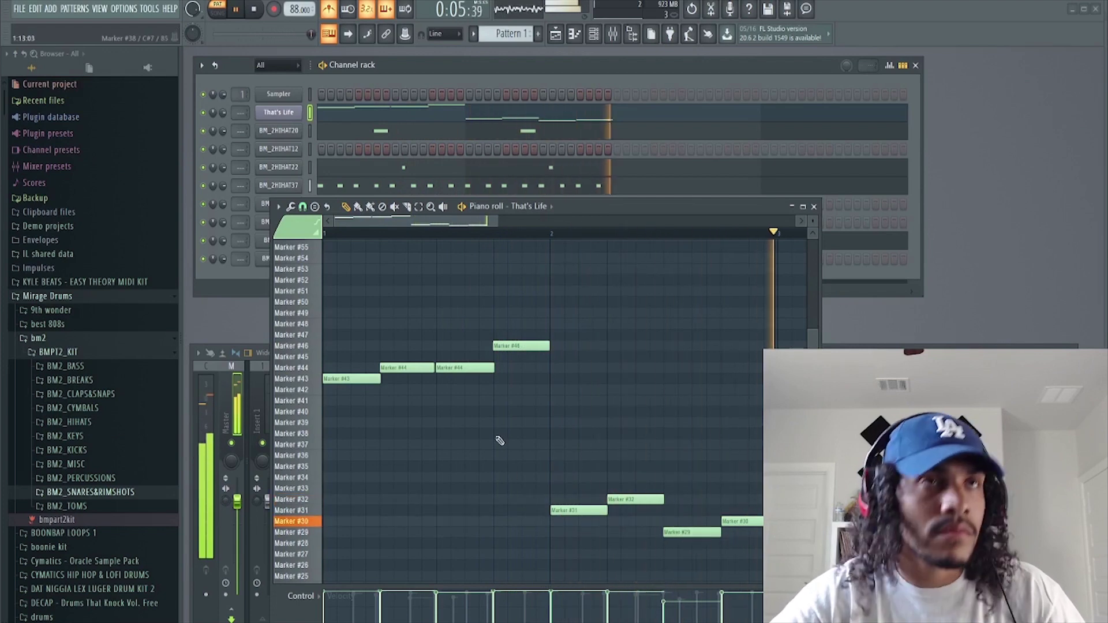
pyautogui.click(814, 206)
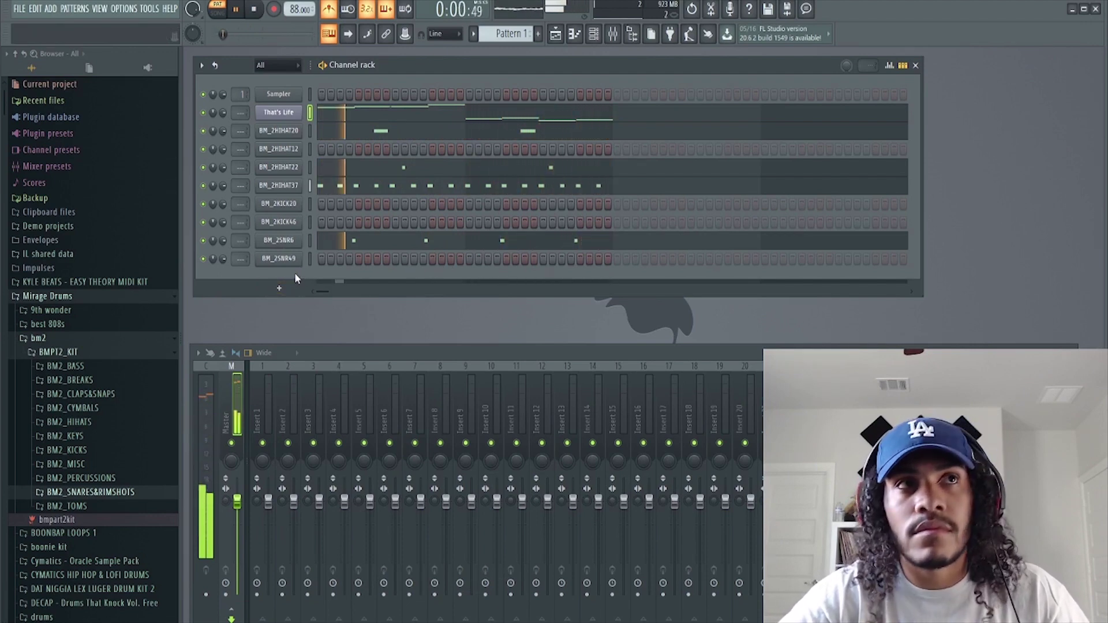
pyautogui.press('space')
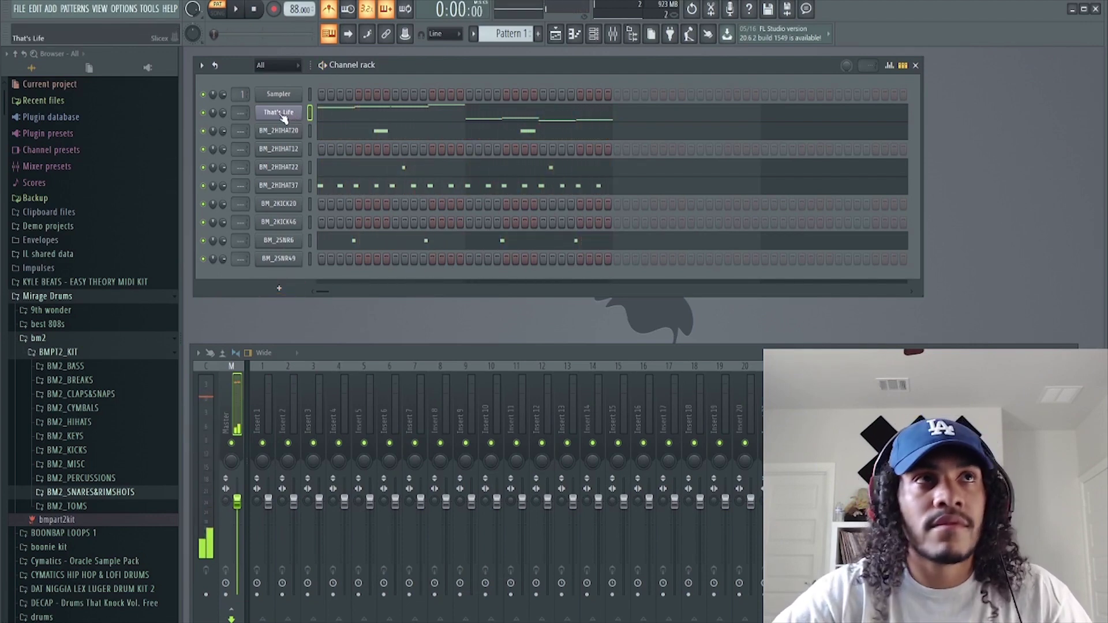
# Route the That's Life channel to mixer track 1 and select Insert 1 in the mixer.
pyautogui.scroll(1, 242, 113)
pyautogui.scroll(-1, 241, 94)
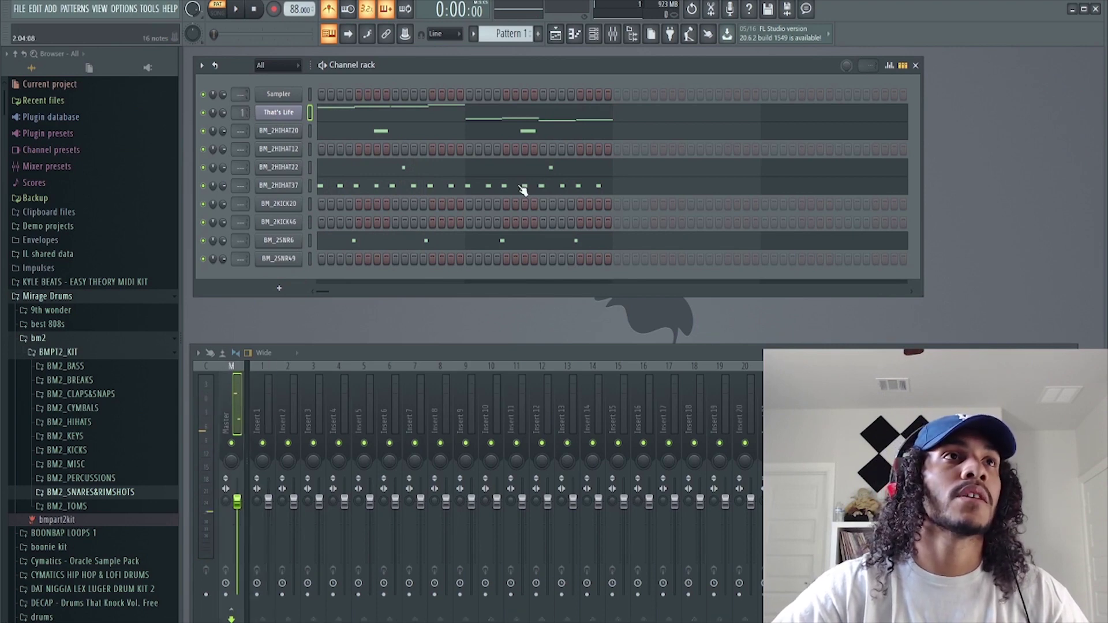
pyautogui.click(255, 383)
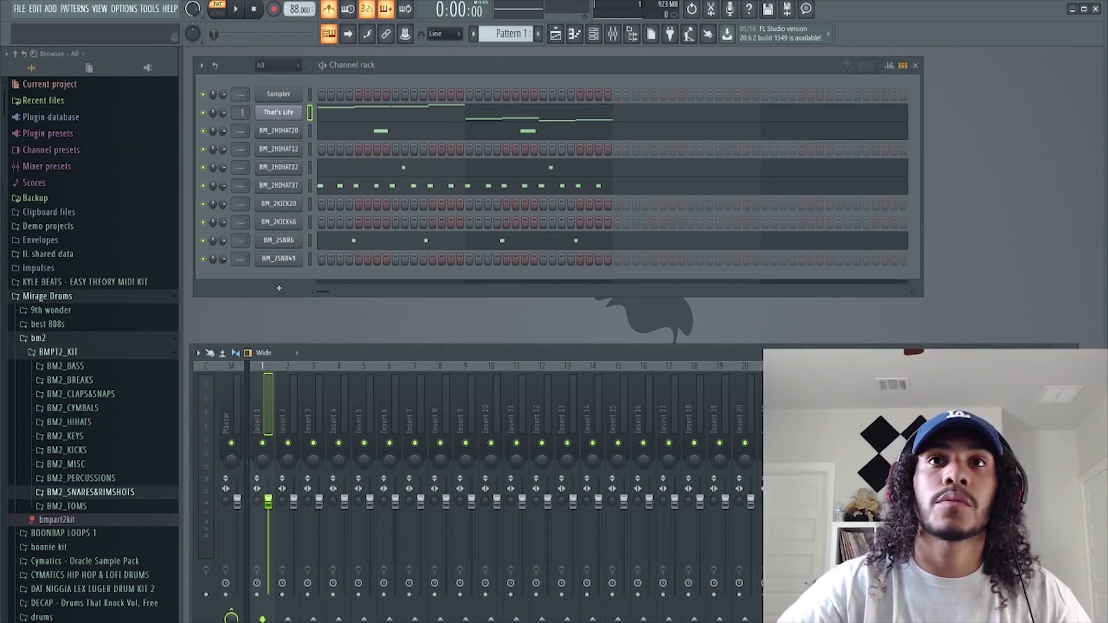
pyautogui.click(767, 393)
pyautogui.click(778, 50)
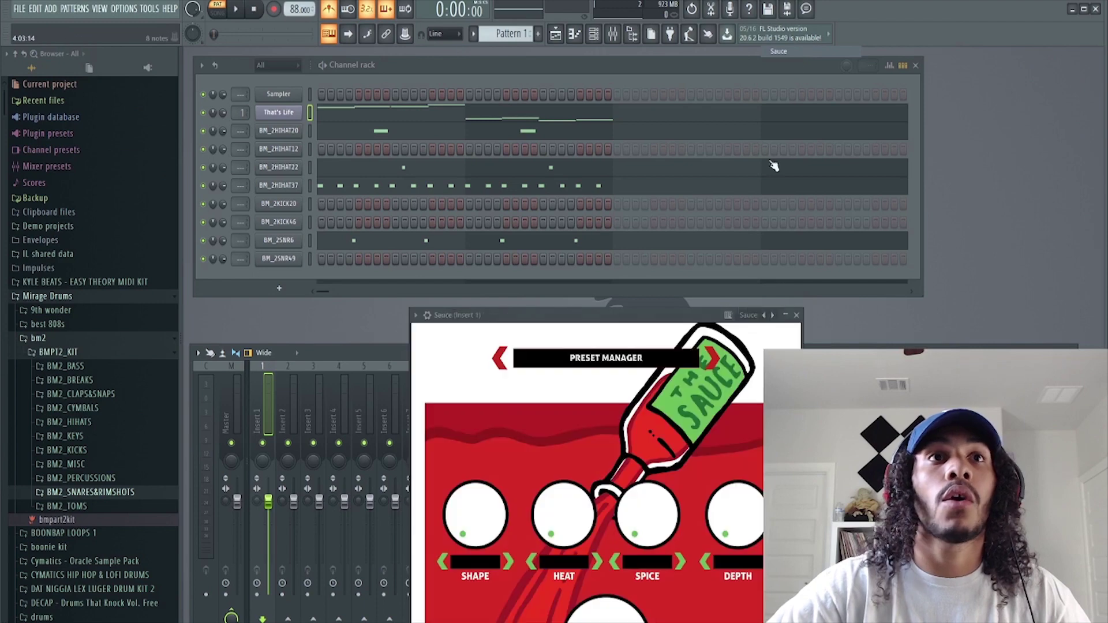
pyautogui.click(796, 315)
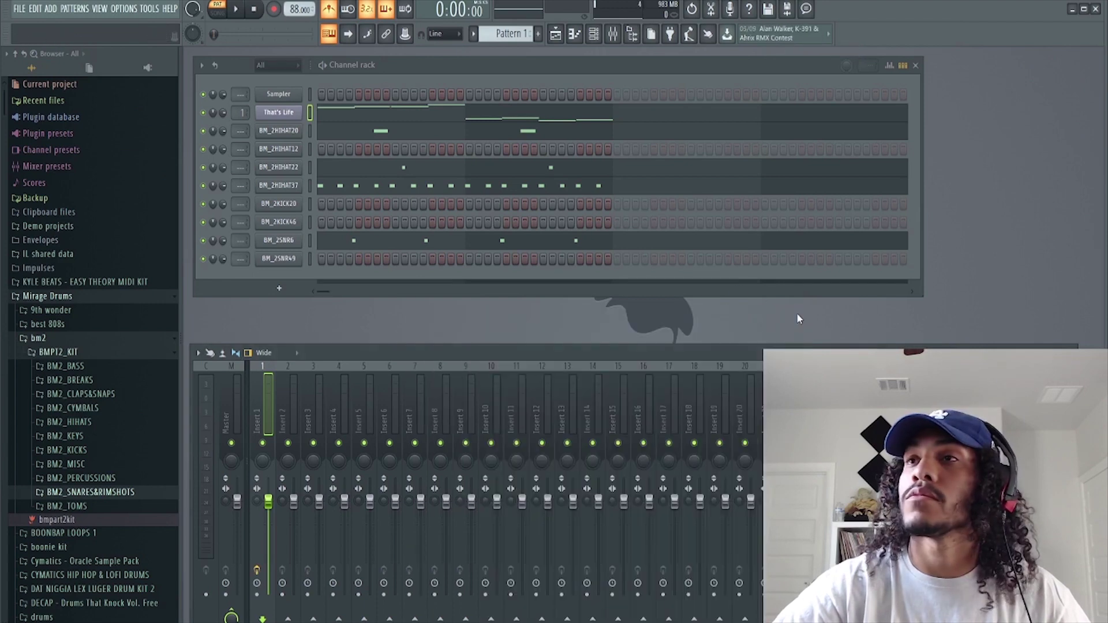
pyautogui.press('Return')
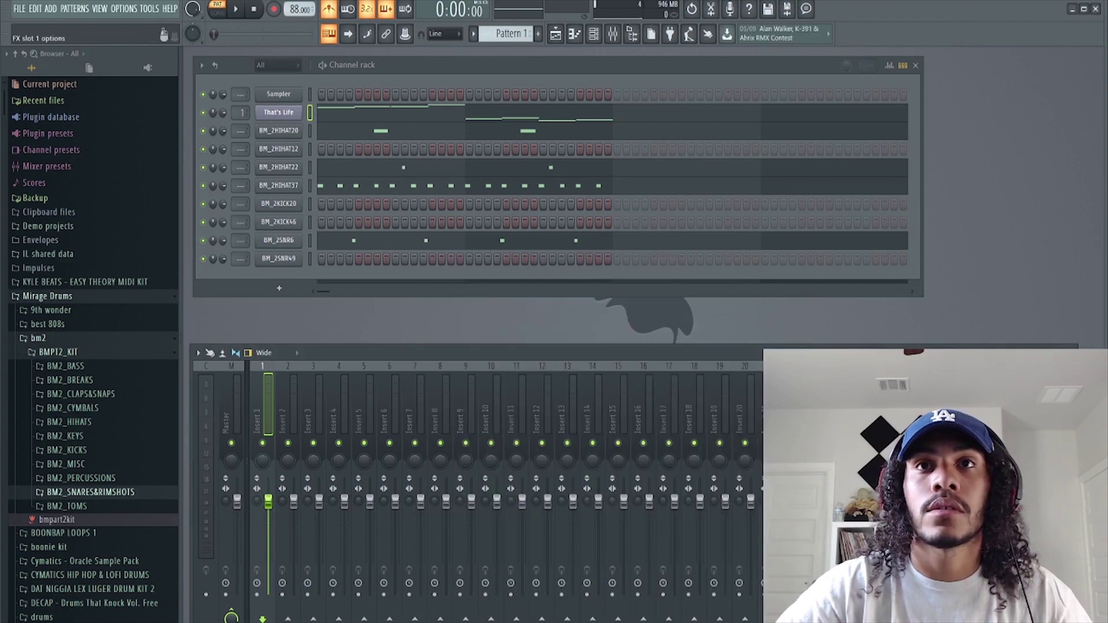
# Load RC-20 Retro Color in the first effect slot of Insert 1 and choose the Vinyl 2 preset.
pyautogui.click(952, 398)
pyautogui.click(808, 40)
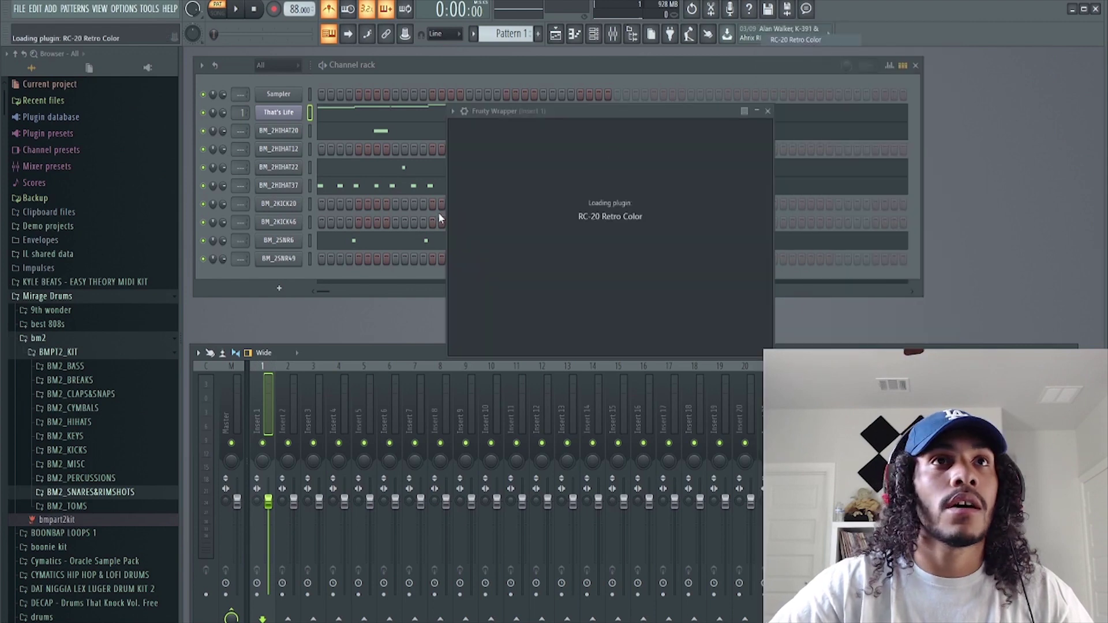
pyautogui.click(722, 150)
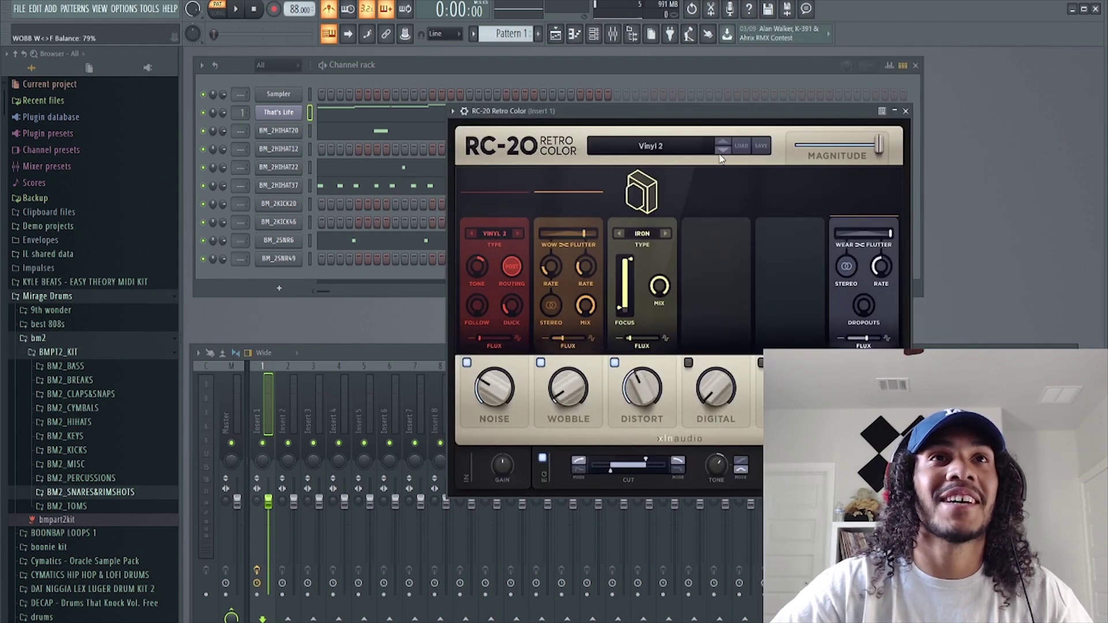
# During playback, lower the RC-20 Noise amount to 21% and raise the EQ high cut to 9528 Hz.
pyautogui.press('space')
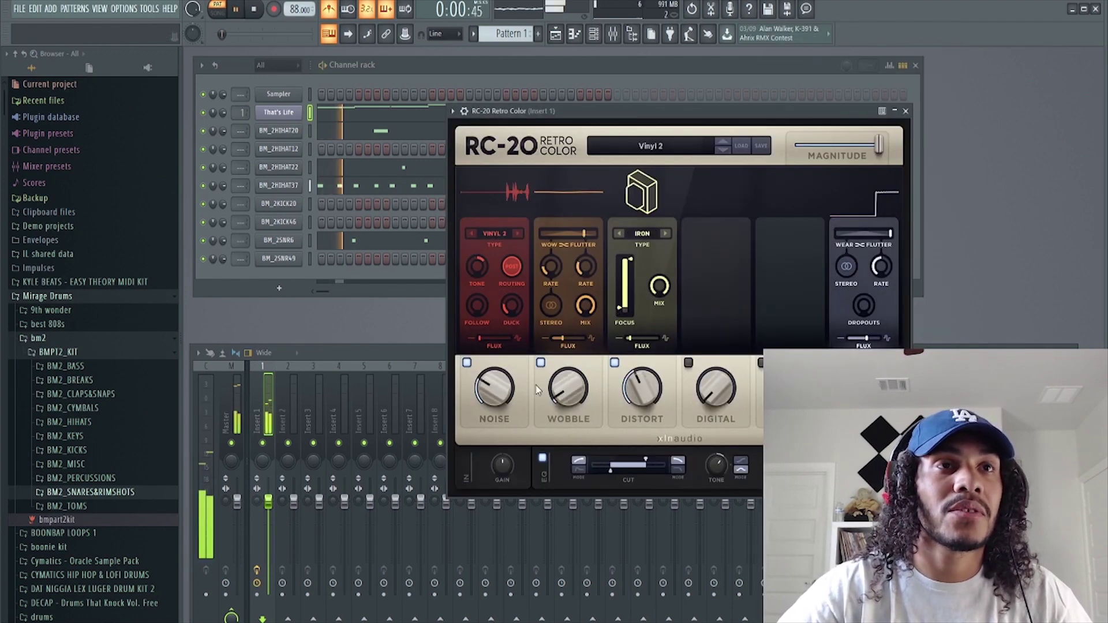
pyautogui.moveTo(494, 387)
pyautogui.mouseDown()
pyautogui.moveTo(495, 357)
pyautogui.moveTo(489, 396)
pyautogui.mouseUp()
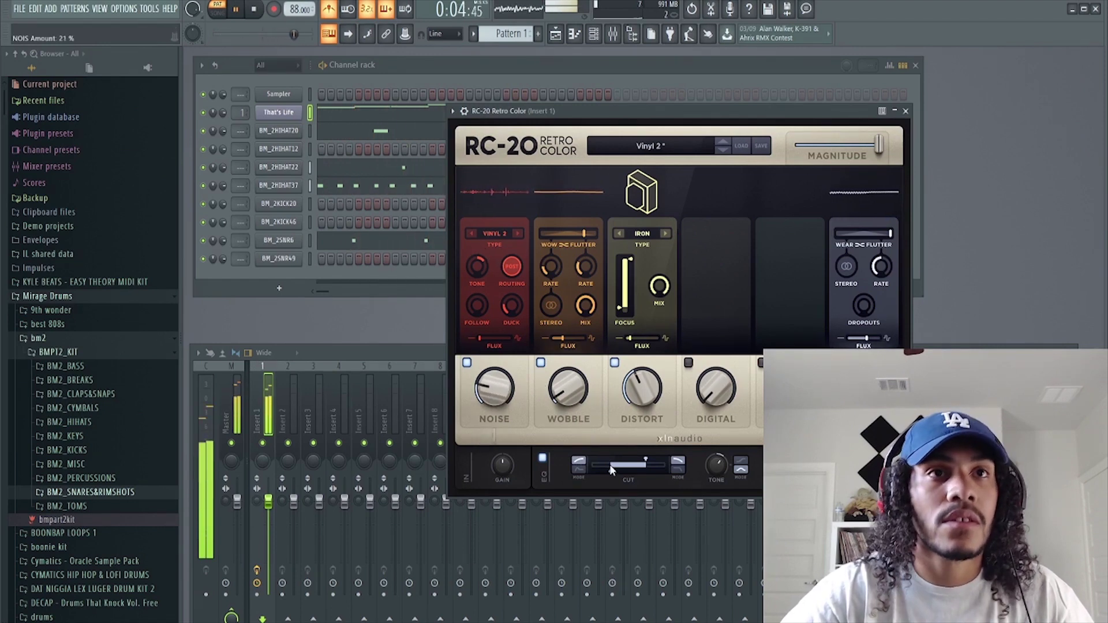
pyautogui.moveTo(646, 460); pyautogui.dragTo(656, 465)
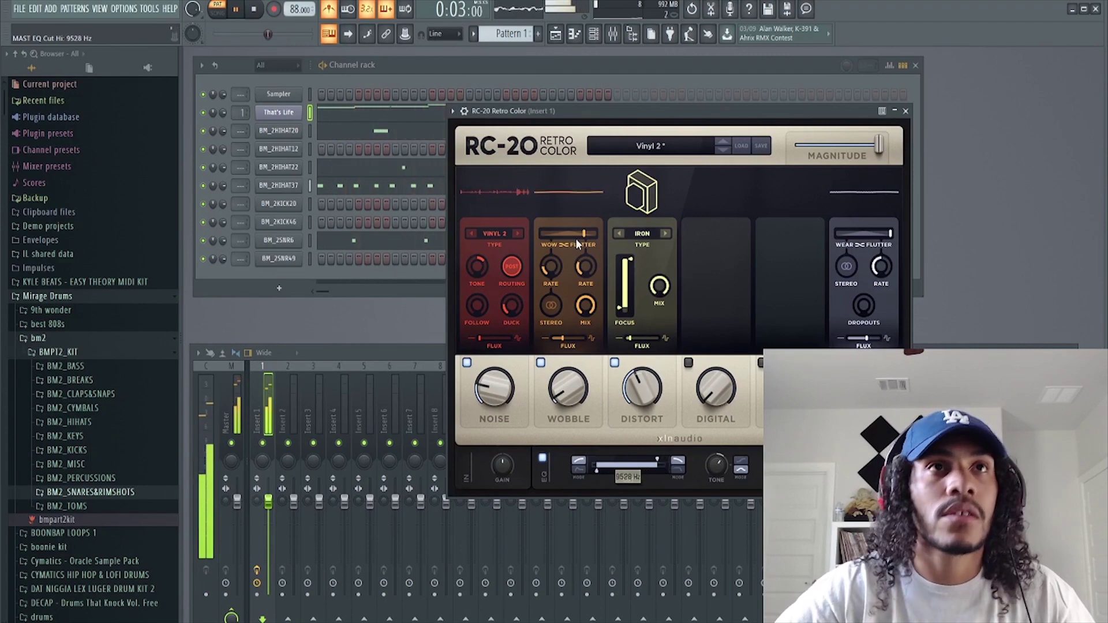
# Set the RC-20 Wow/Flutter balance to 20%, turn down the Wobble amount, set its Flux to 42% and stop playback.
pyautogui.moveTo(577, 244); pyautogui.dragTo(572, 241)
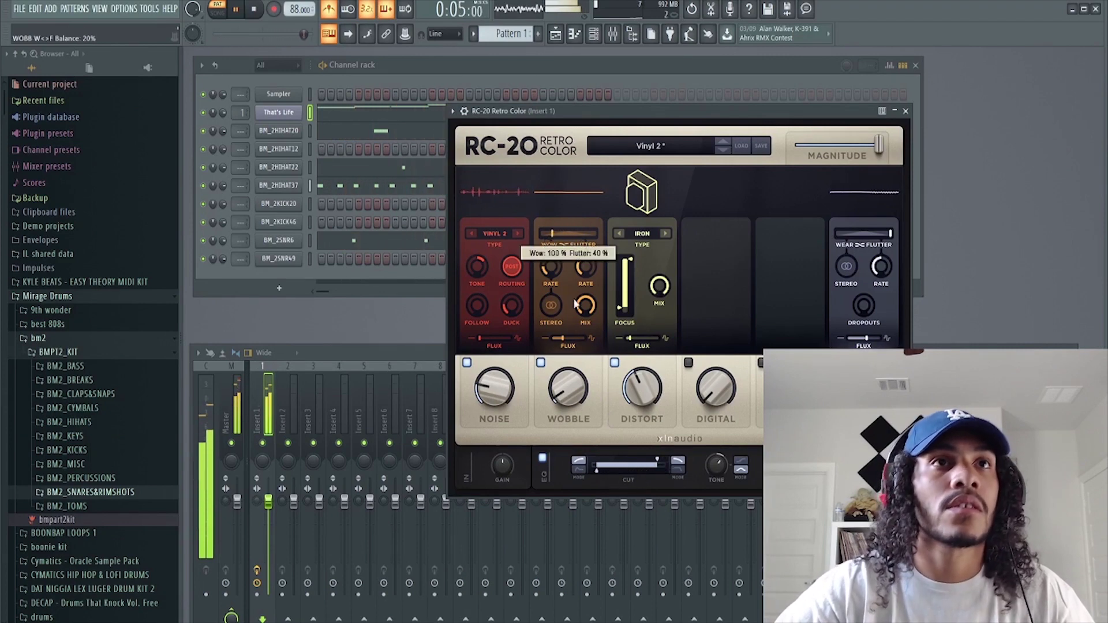
pyautogui.moveTo(566, 371)
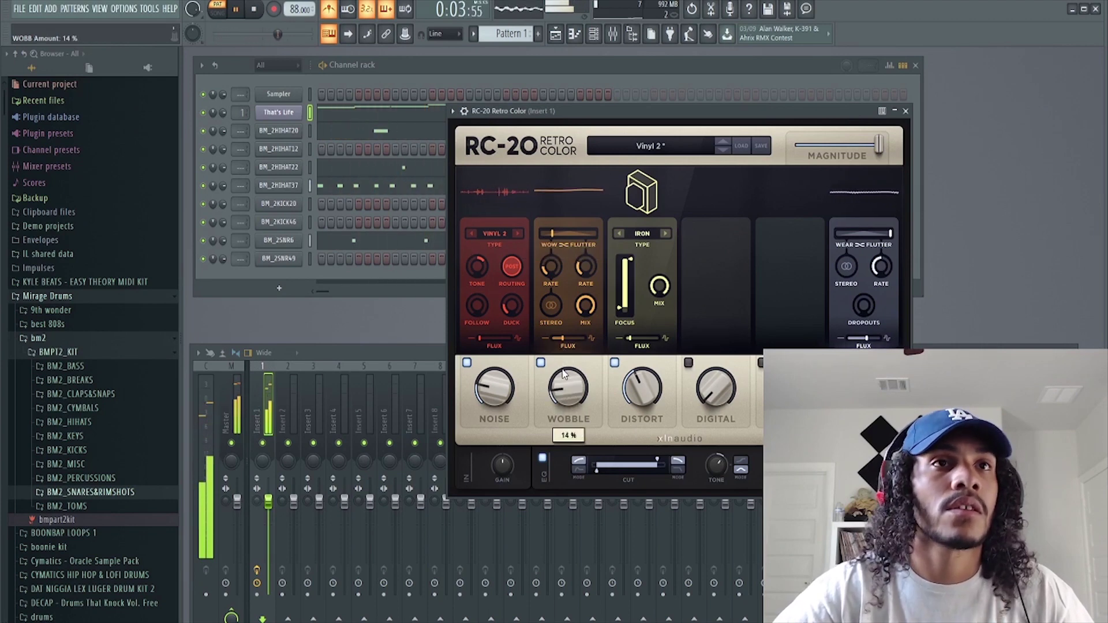
pyautogui.moveTo(563, 373)
pyautogui.mouseDown()
pyautogui.moveTo(564, 384)
pyautogui.moveTo(564, 341)
pyautogui.moveTo(569, 392)
pyautogui.mouseUp()
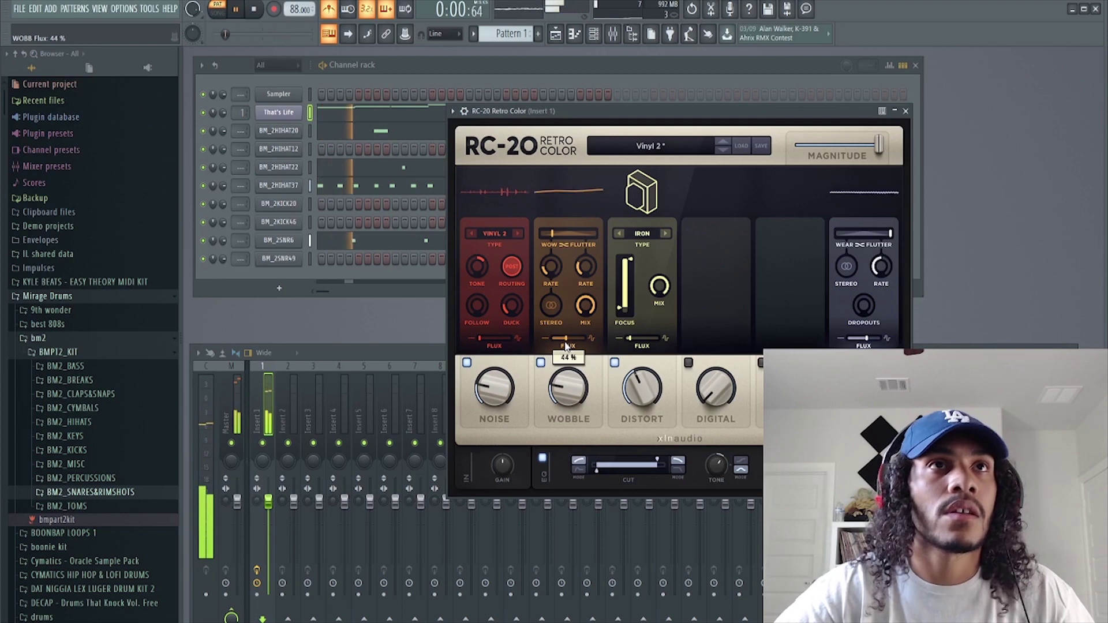
pyautogui.moveTo(567, 345); pyautogui.dragTo(566, 298)
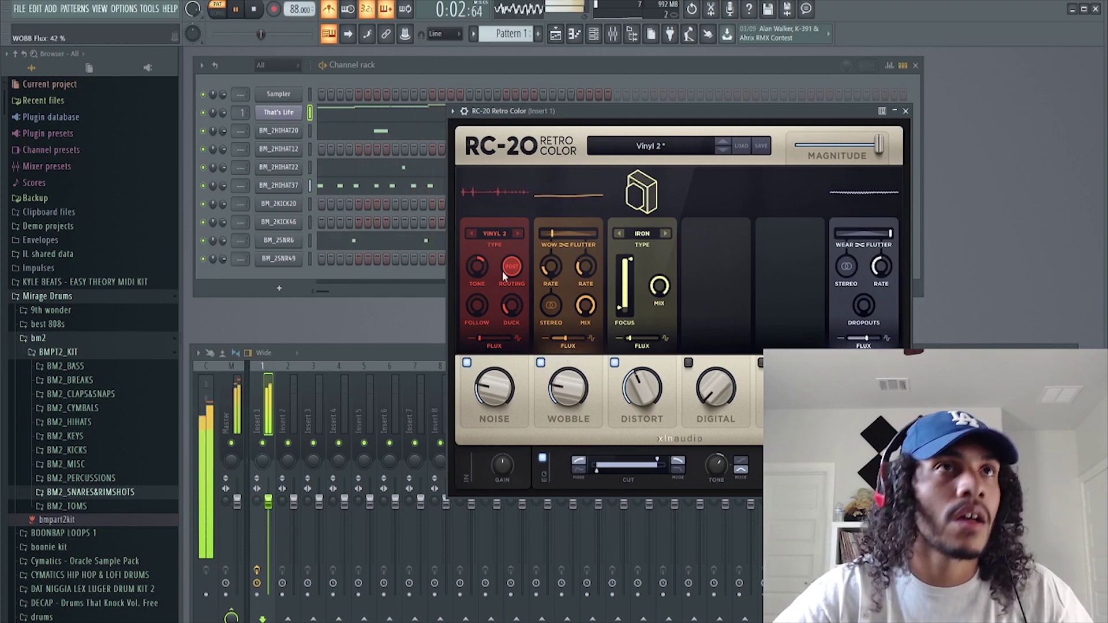
pyautogui.press('space')
# Select BM_2KICK46 for playing, route it to mixer track 2 and add an effect in that insert's first slot.
pyautogui.click(310, 149)
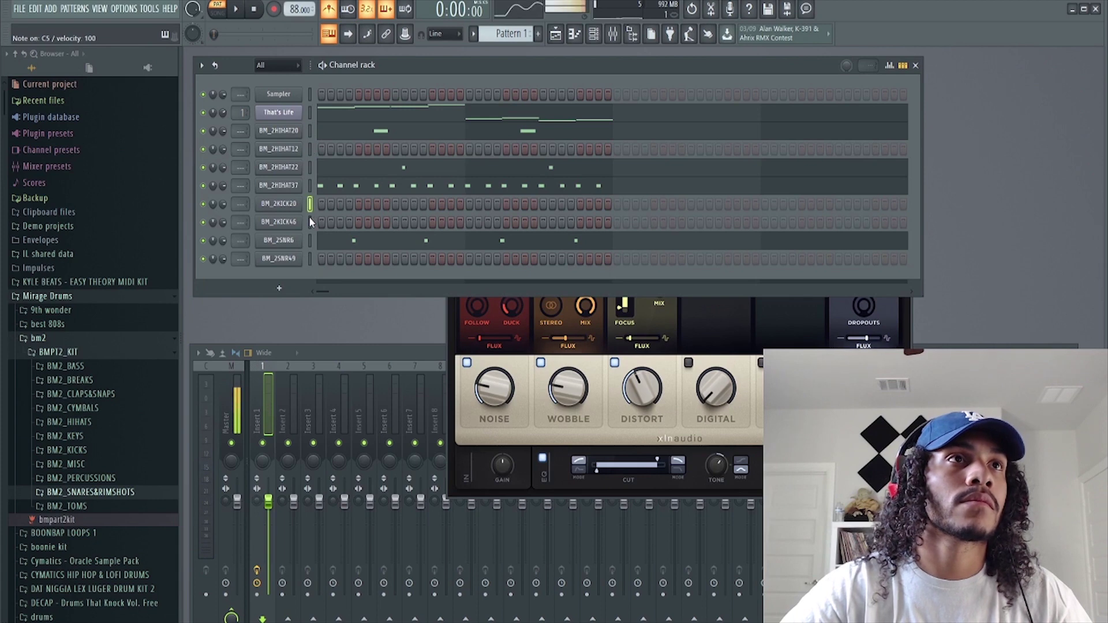
pyautogui.press('space')
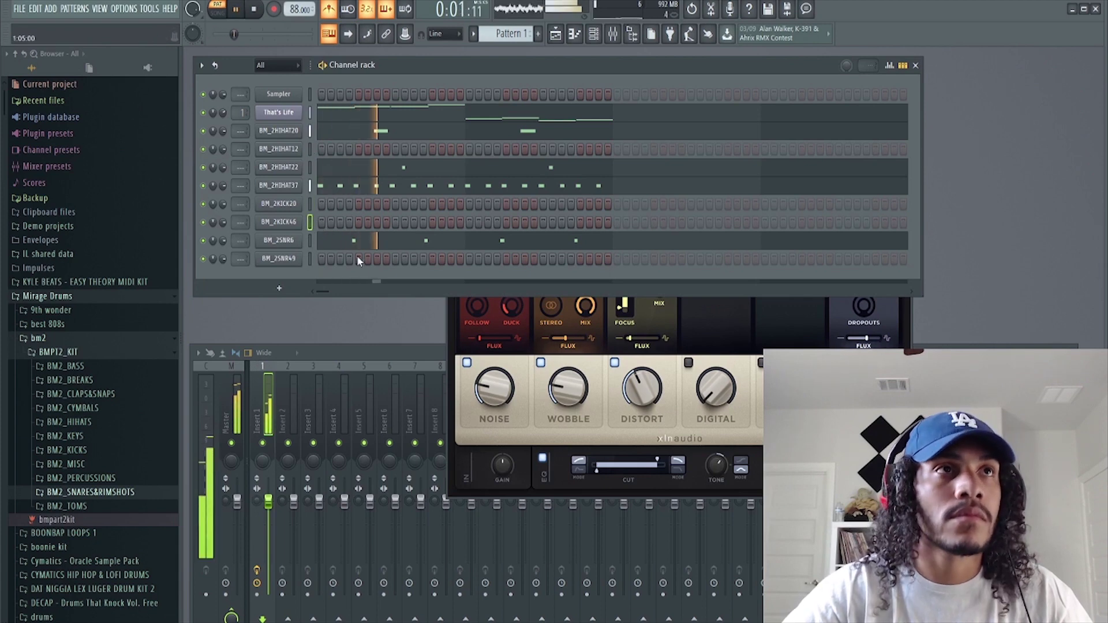
pyautogui.scroll(1, 243, 225)
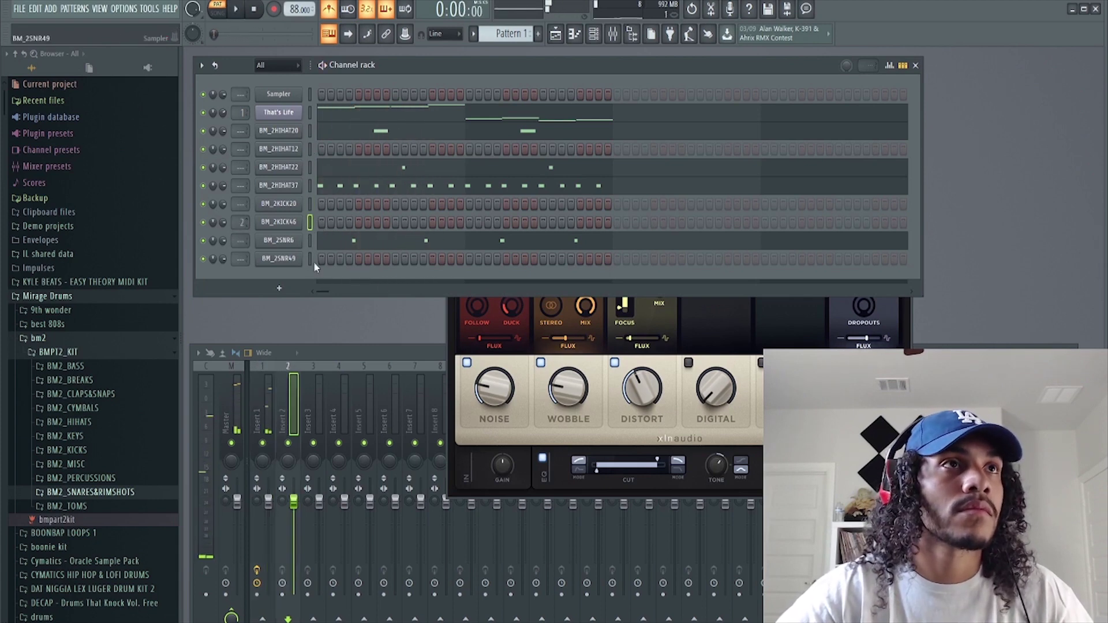
pyautogui.click(767, 378)
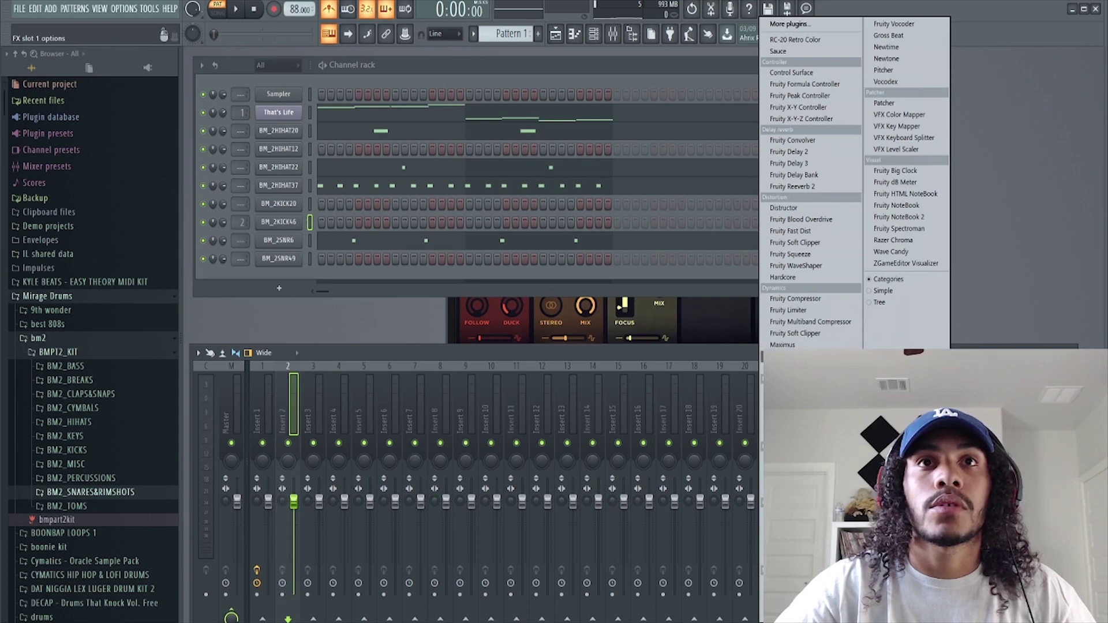
pyautogui.click(282, 571)
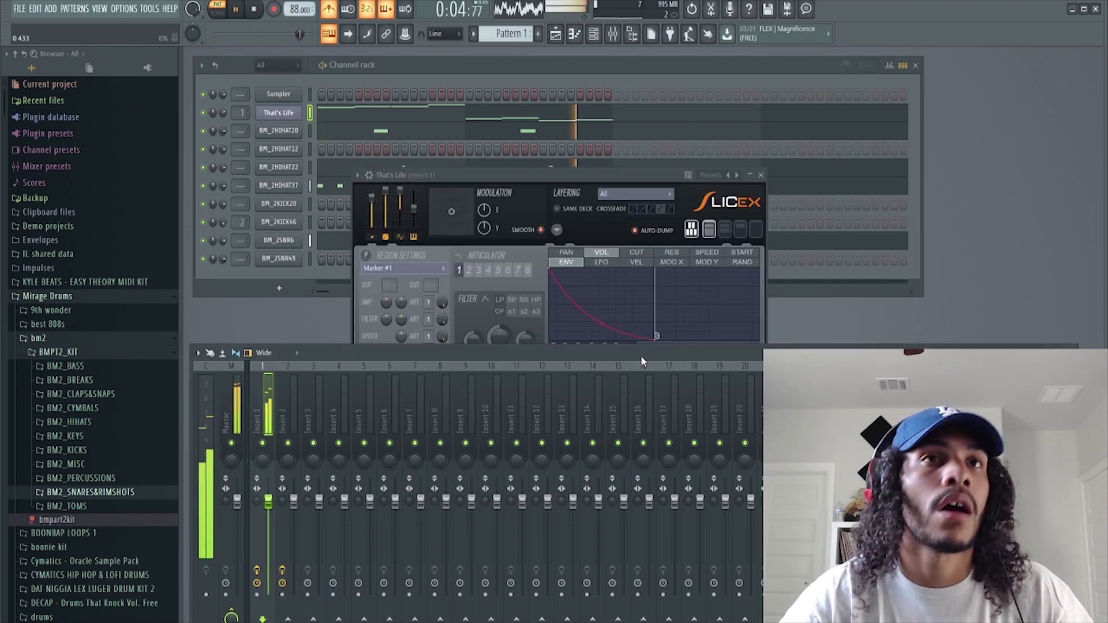
# Close the That's Life Slicex window and stop playback.
pyautogui.click(752, 175)
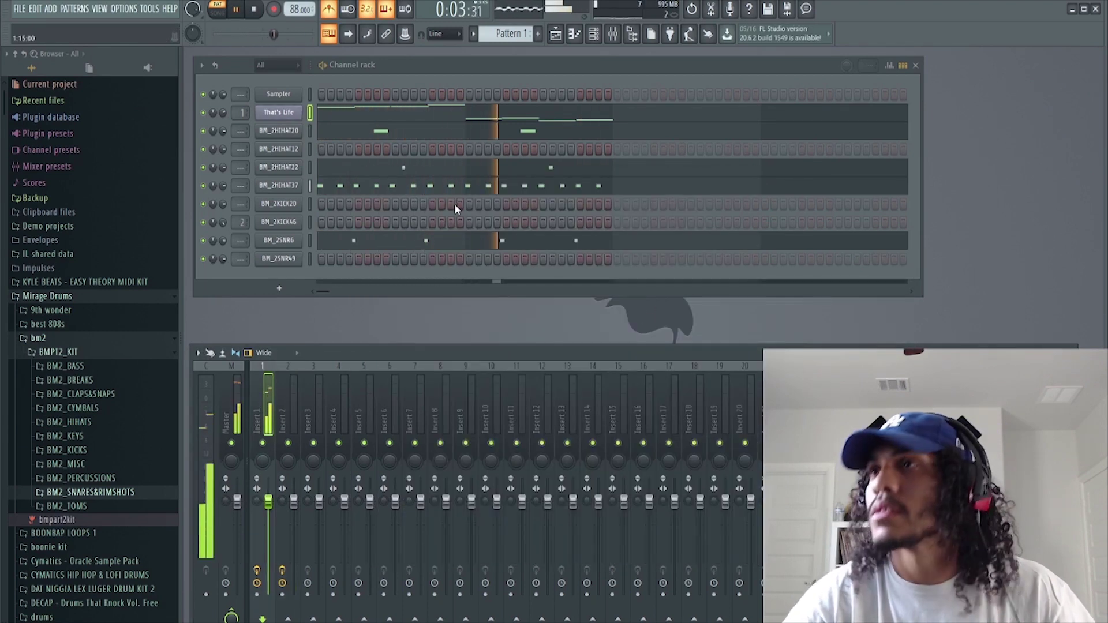
pyautogui.click(263, 9)
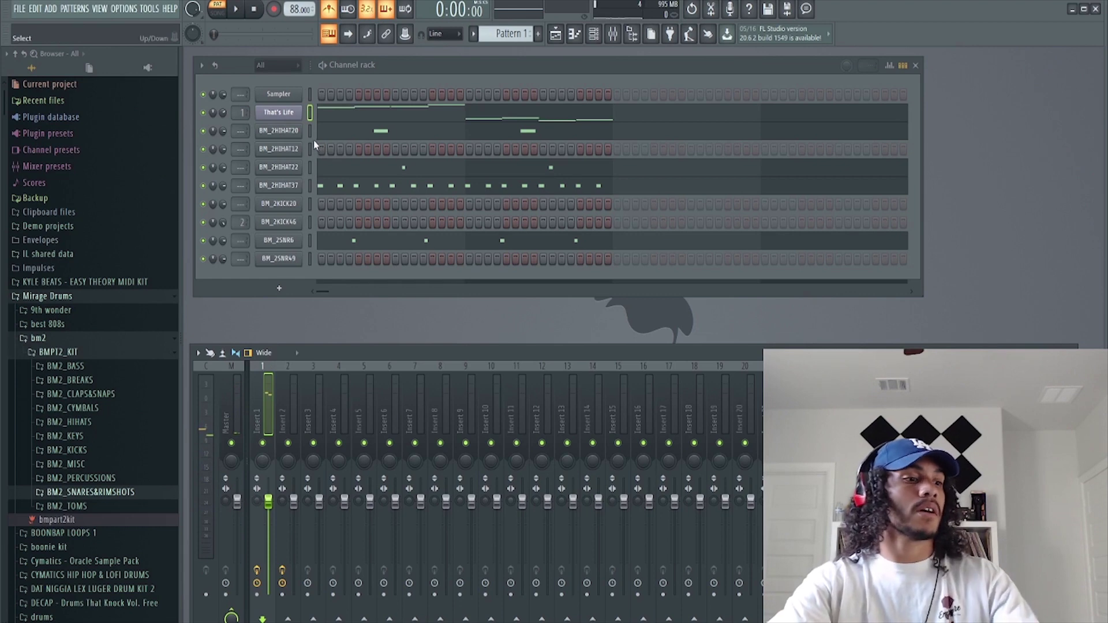
# Record a six-note kick pattern on BM_2KICK46 and check it in the piano roll.
pyautogui.click(311, 221)
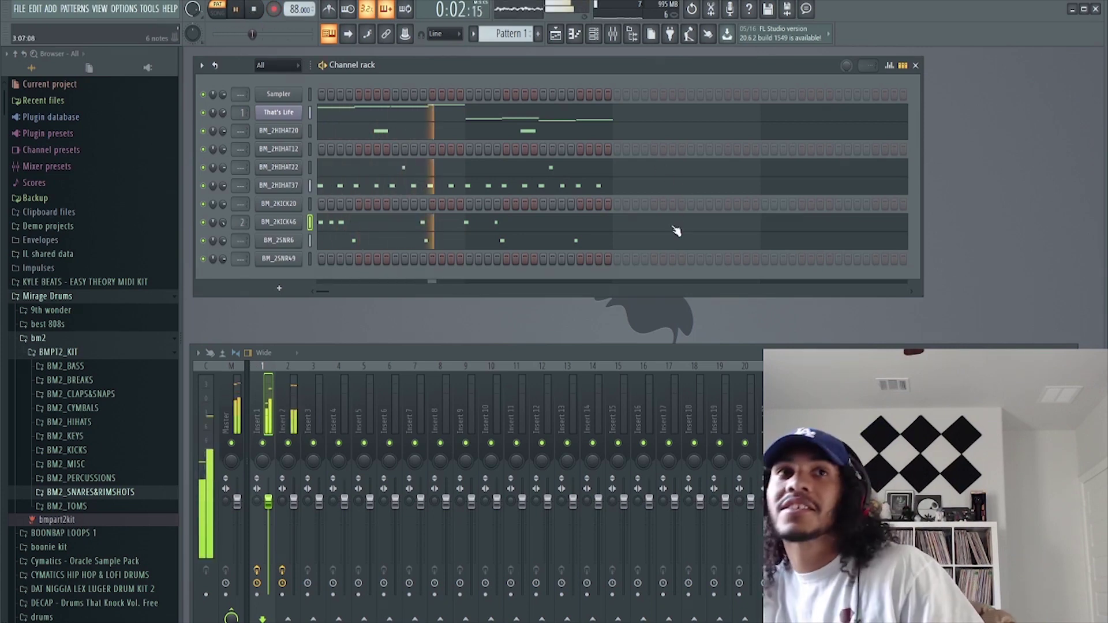
pyautogui.click(507, 226)
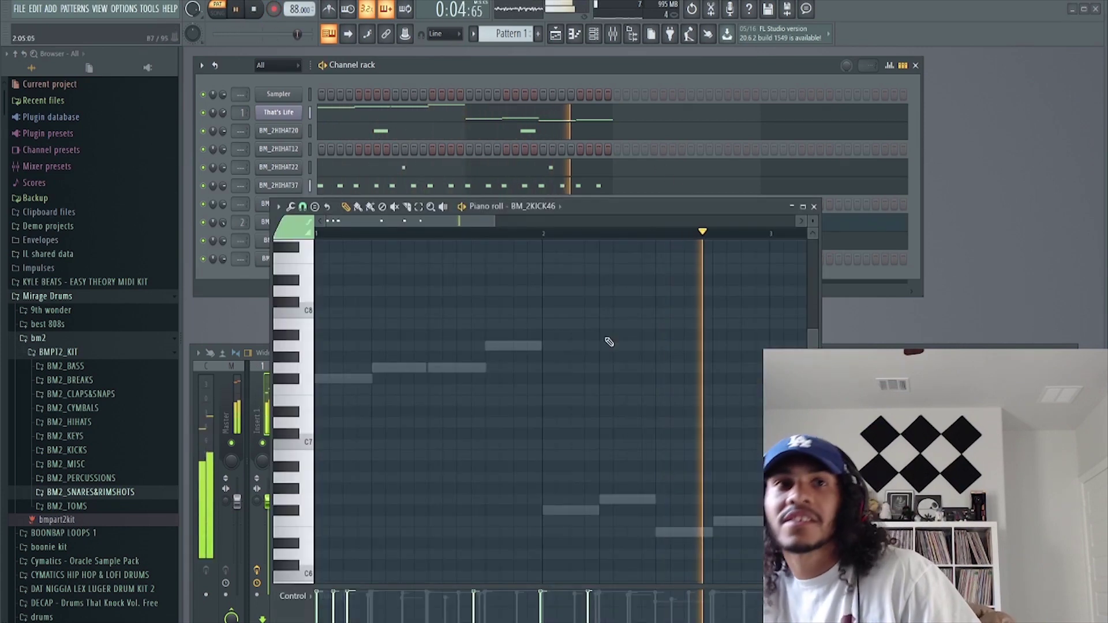
pyautogui.click(813, 206)
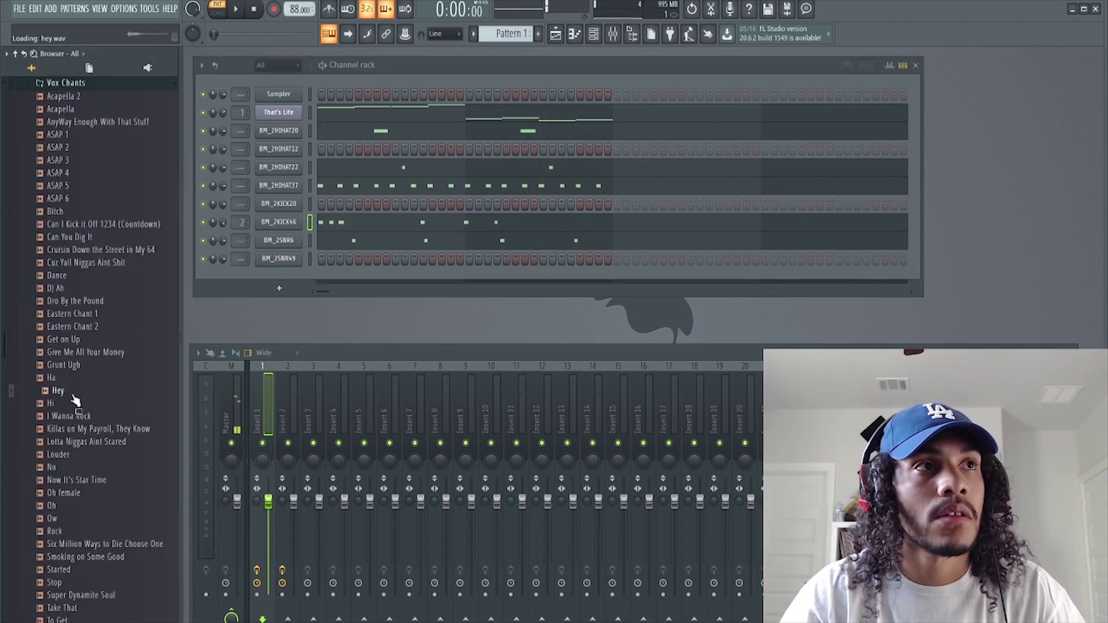
# Add the Hey and Louder samples from Vox Chants to the channel rack as new channels, playing the arrangement in between.
pyautogui.moveTo(288, 274); pyautogui.dragTo(312, 277)
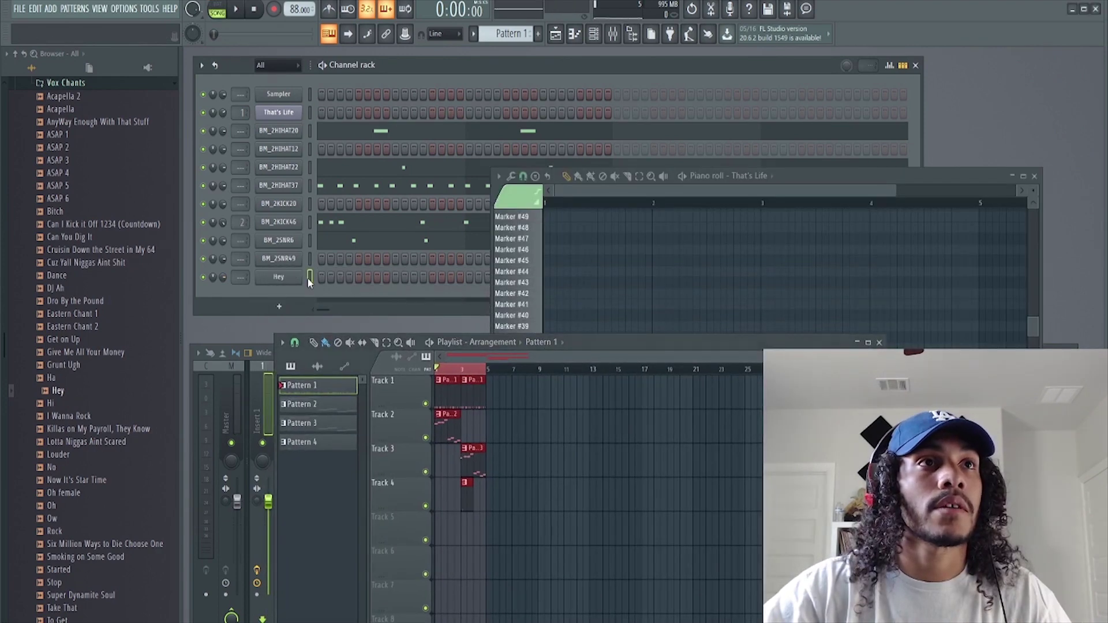
pyautogui.press('space')
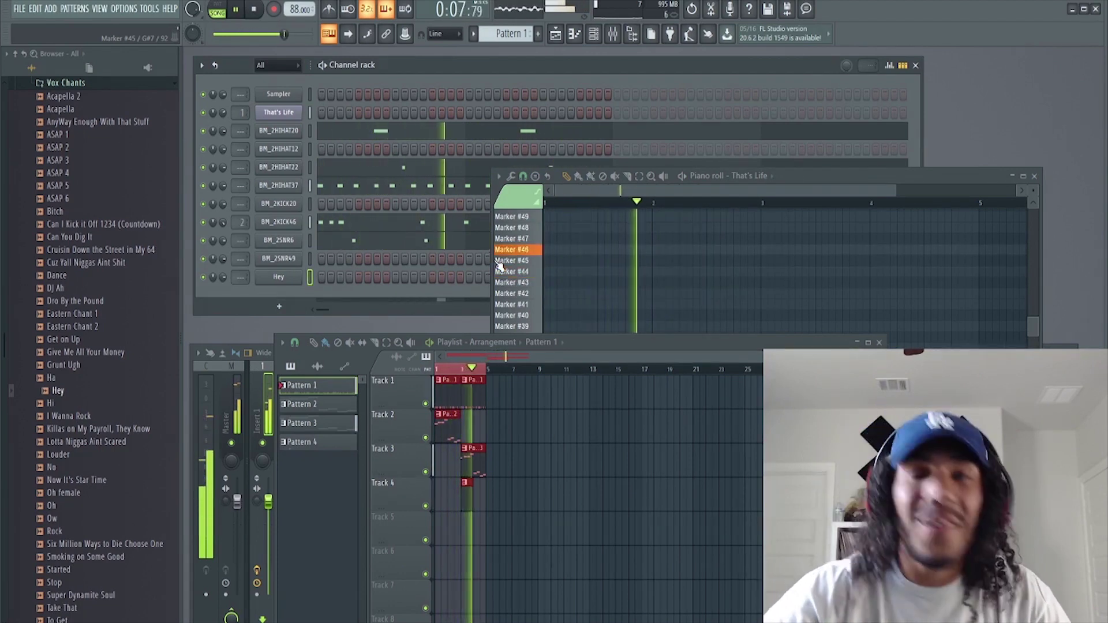
pyautogui.press('space')
pyautogui.moveTo(81, 456); pyautogui.dragTo(304, 302)
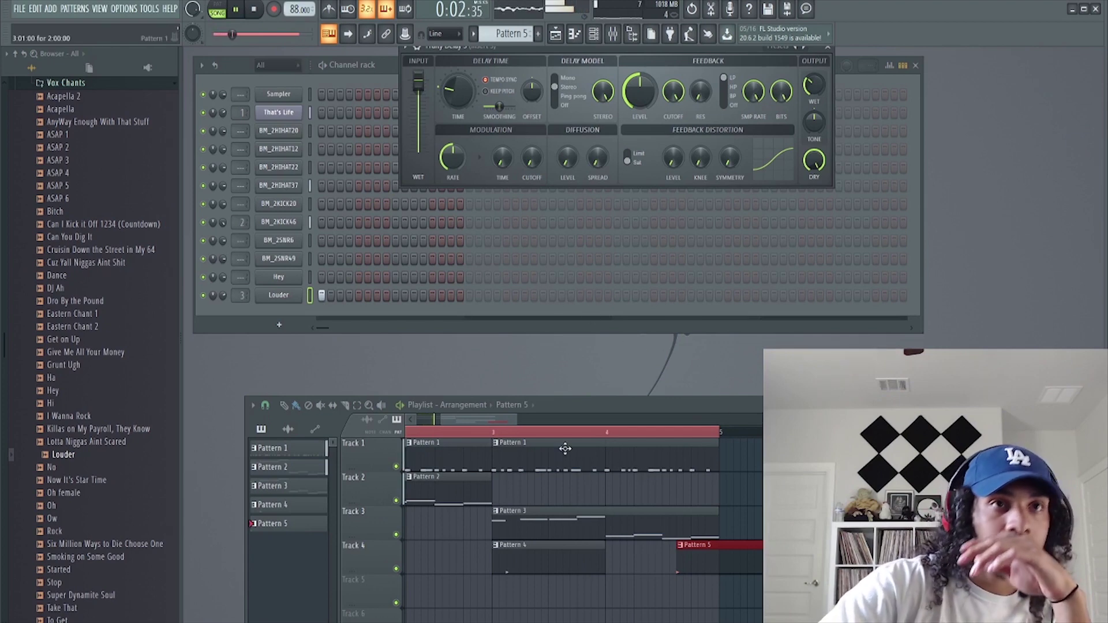
# Solo Track 1 in the playlist while the arrangement plays, muting the other pattern tracks.
pyautogui.scroll(-3, 521, 420)
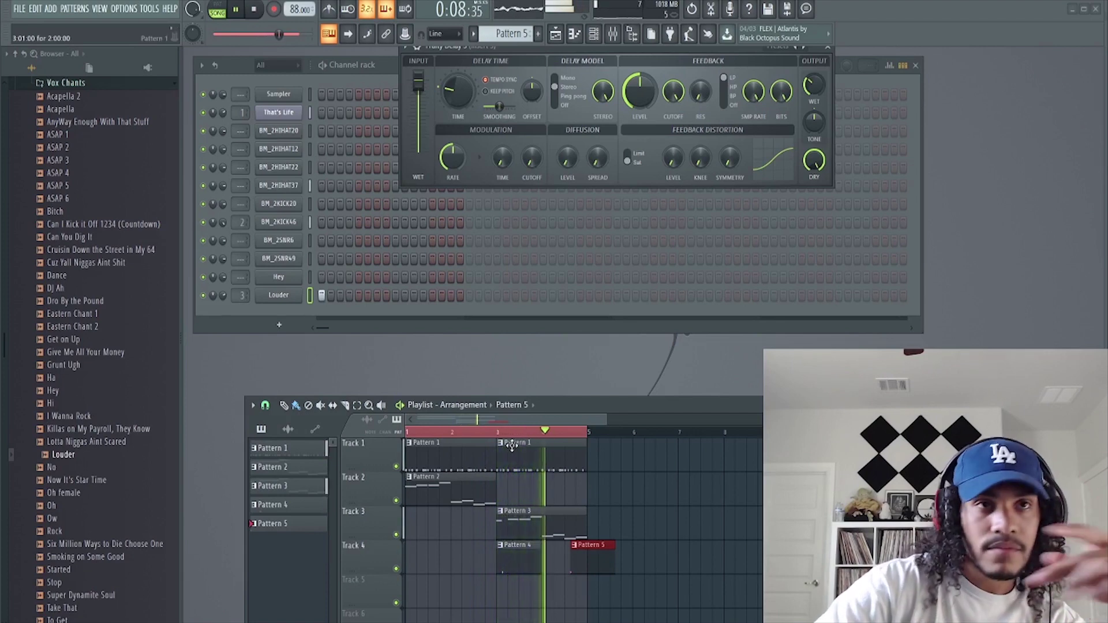
pyautogui.click(397, 468)
pyautogui.click(396, 466)
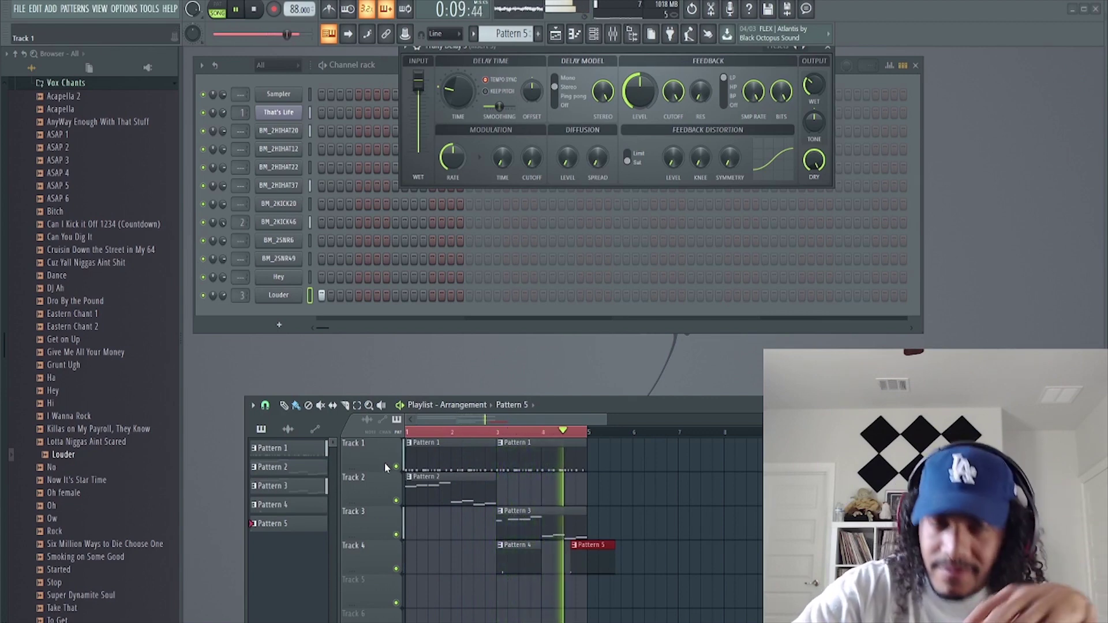
pyautogui.keyDown('ctrl'); pyautogui.click(396, 467); pyautogui.keyUp('ctrl')
# Stop playback and close the That's Life Slicex window and the Fruity Delay 3 window.
pyautogui.click(279, 112)
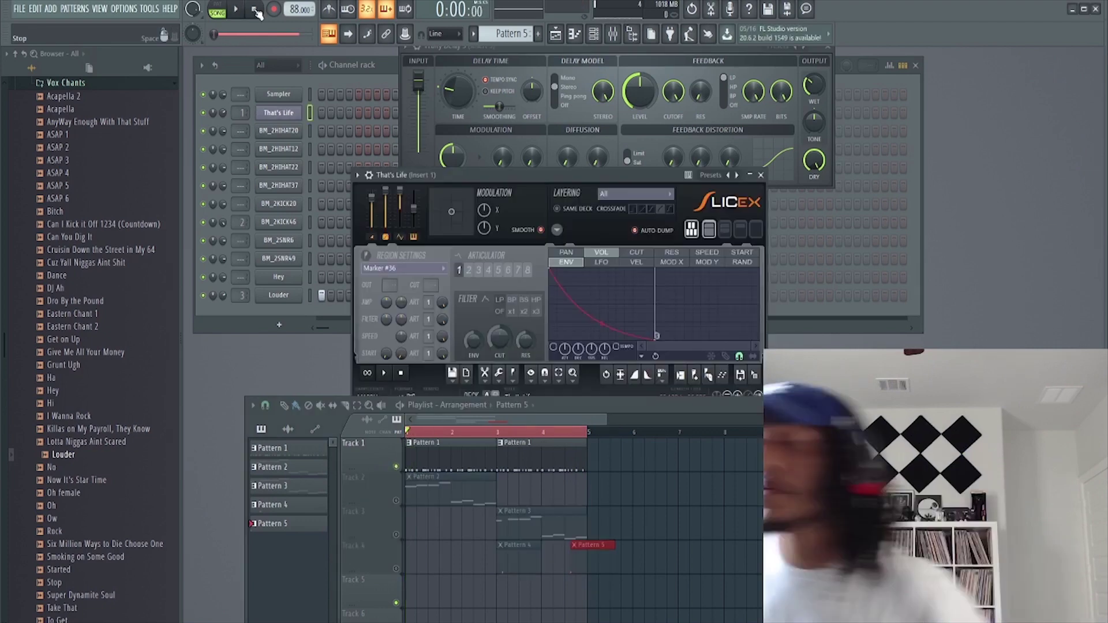
pyautogui.click(254, 9)
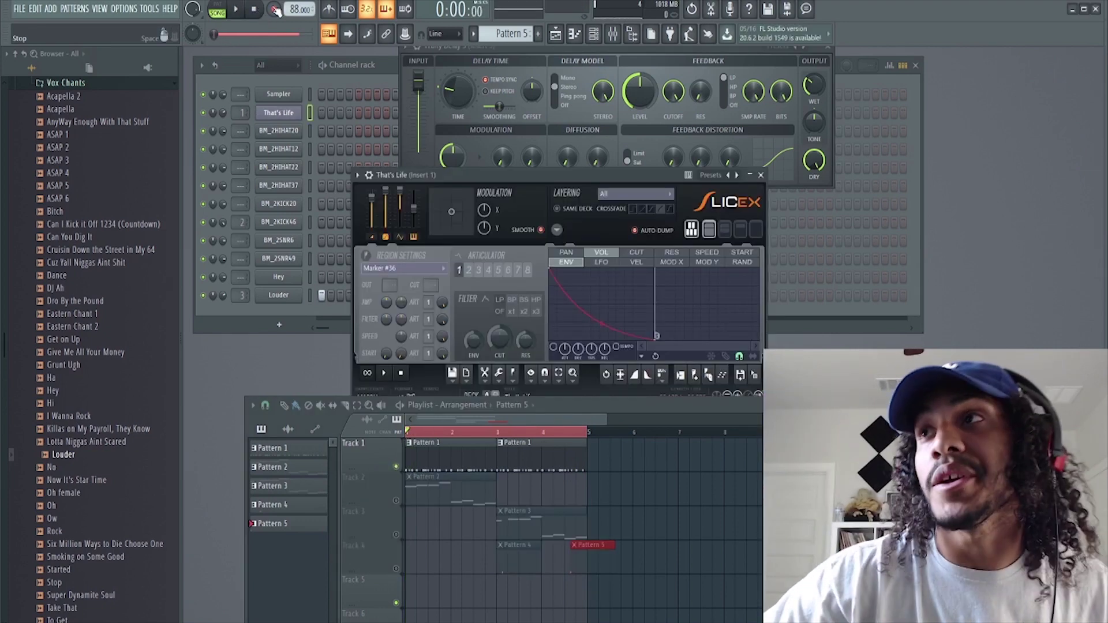
pyautogui.click(760, 174)
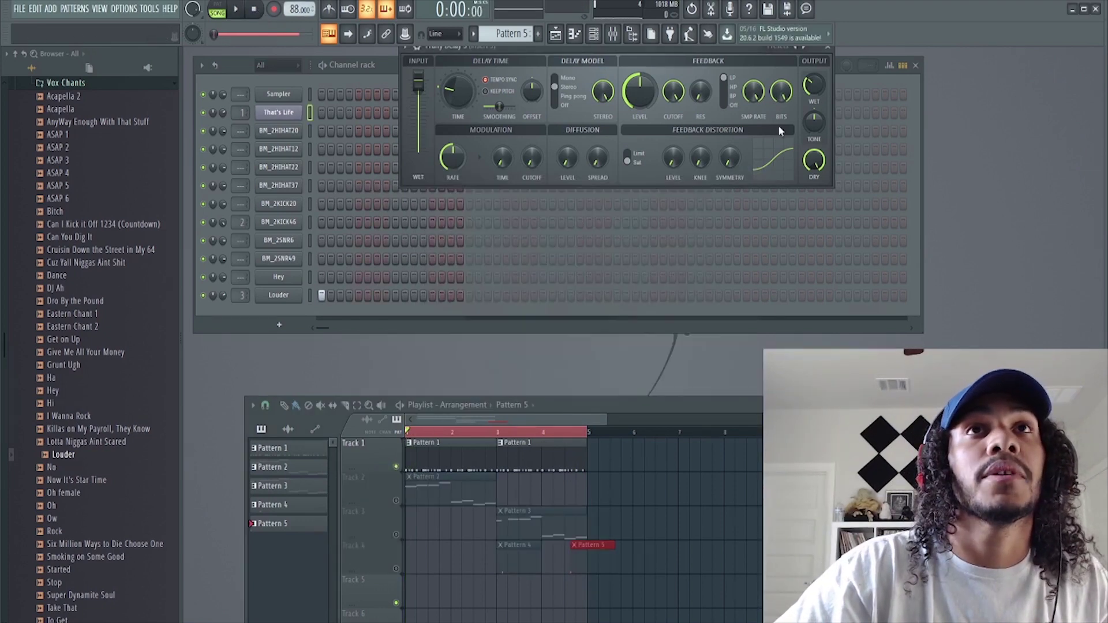
pyautogui.moveTo(722, 51); pyautogui.dragTo(700, 98)
pyautogui.click(804, 94)
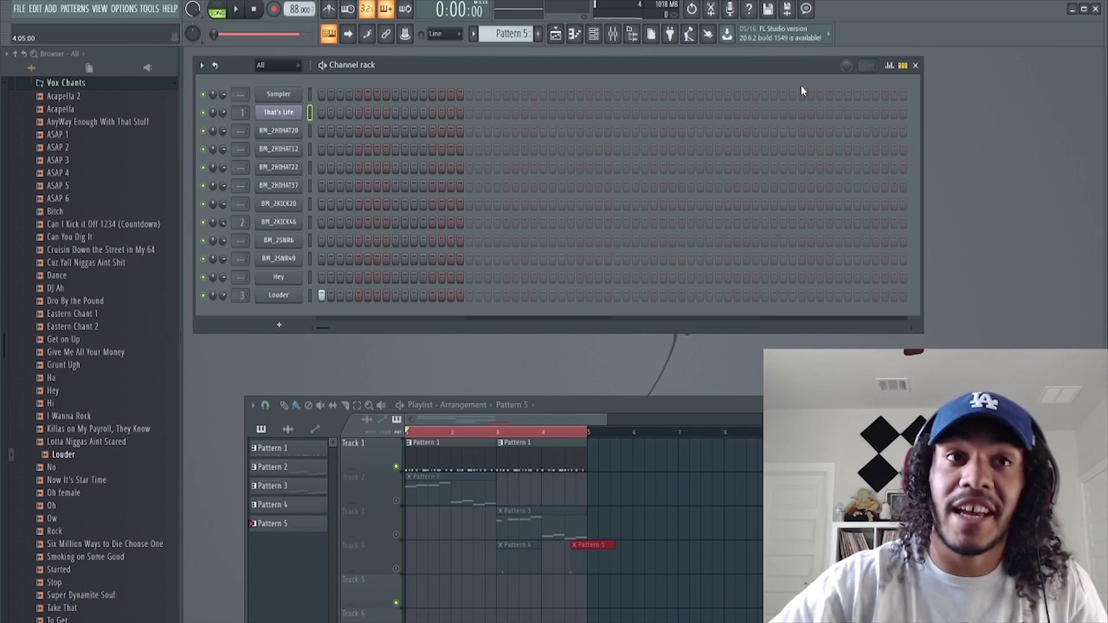
# Play Track 1 alone, unmute Tracks 2 to 4 during playback, and replay the full arrangement from the start.
pyautogui.click(237, 9)
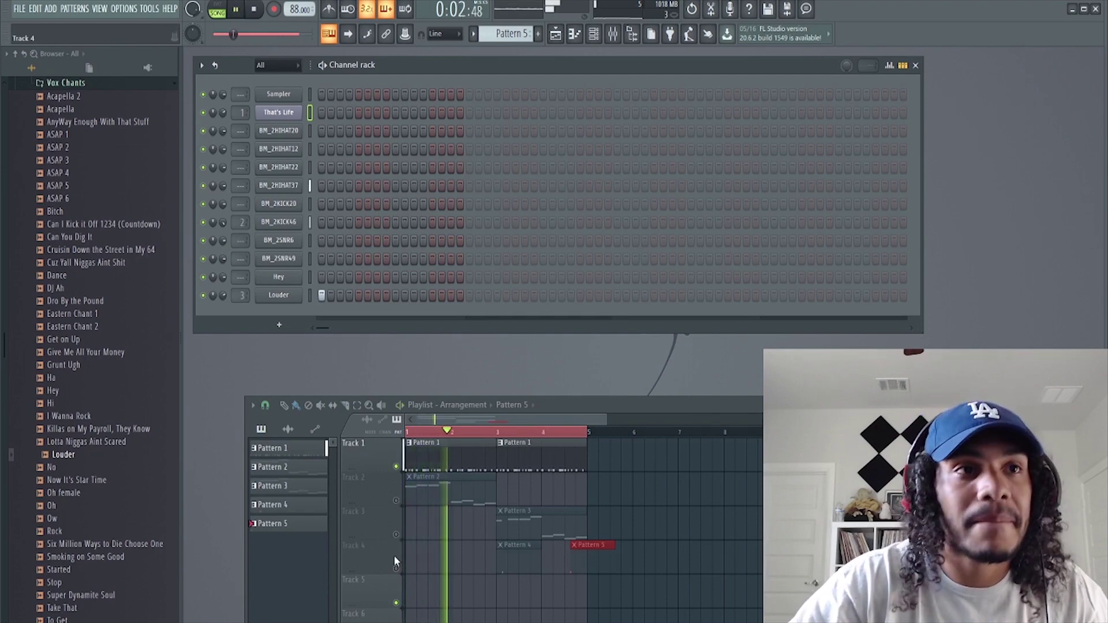
pyautogui.moveTo(396, 568); pyautogui.dragTo(395, 500)
pyautogui.click(259, 9)
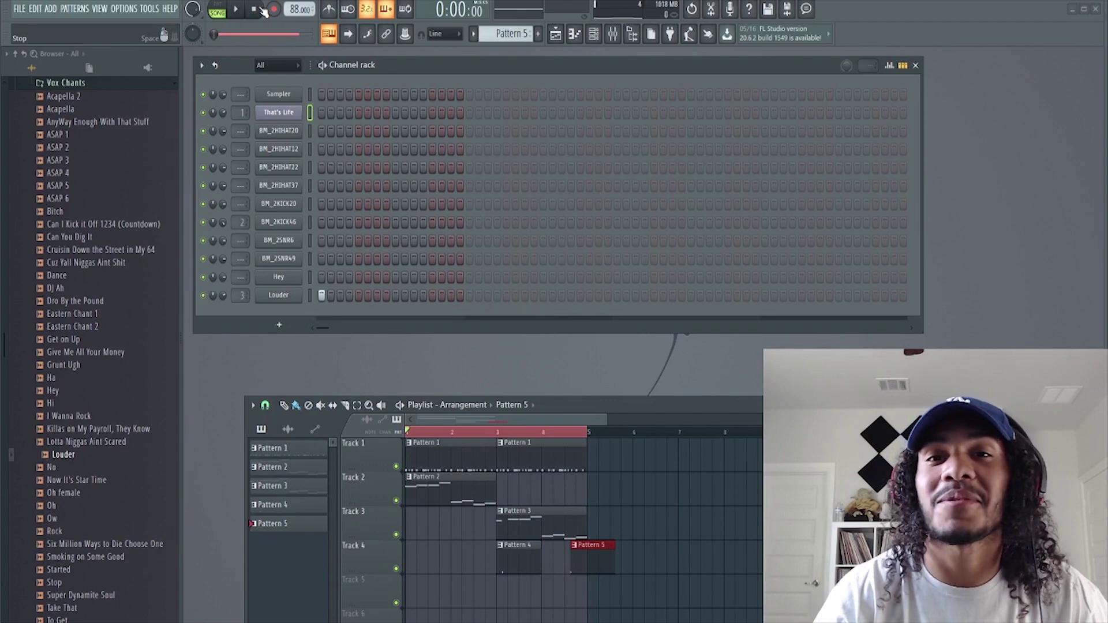
pyautogui.press('space')
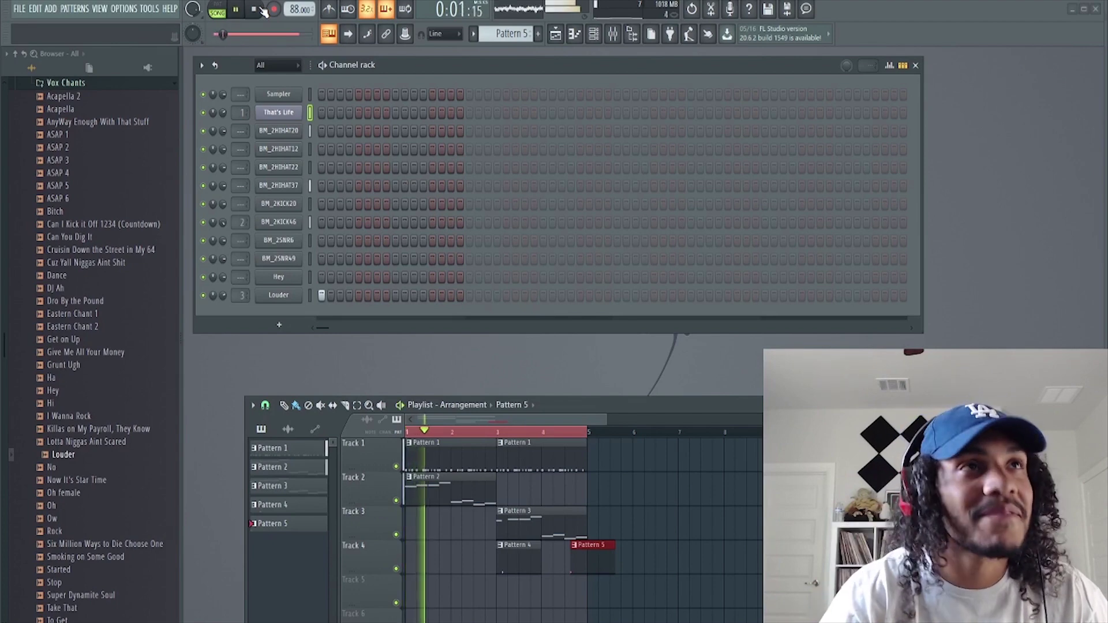